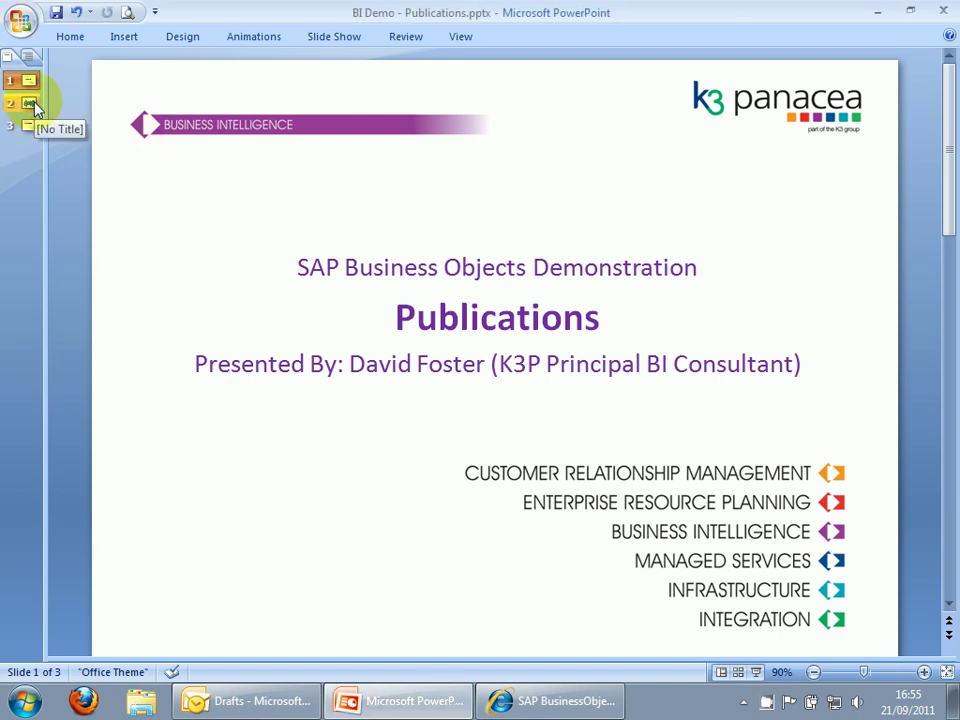
Show the Publication diagram slide in PowerPoint, then bring up the InfoView document list.
click(32, 106)
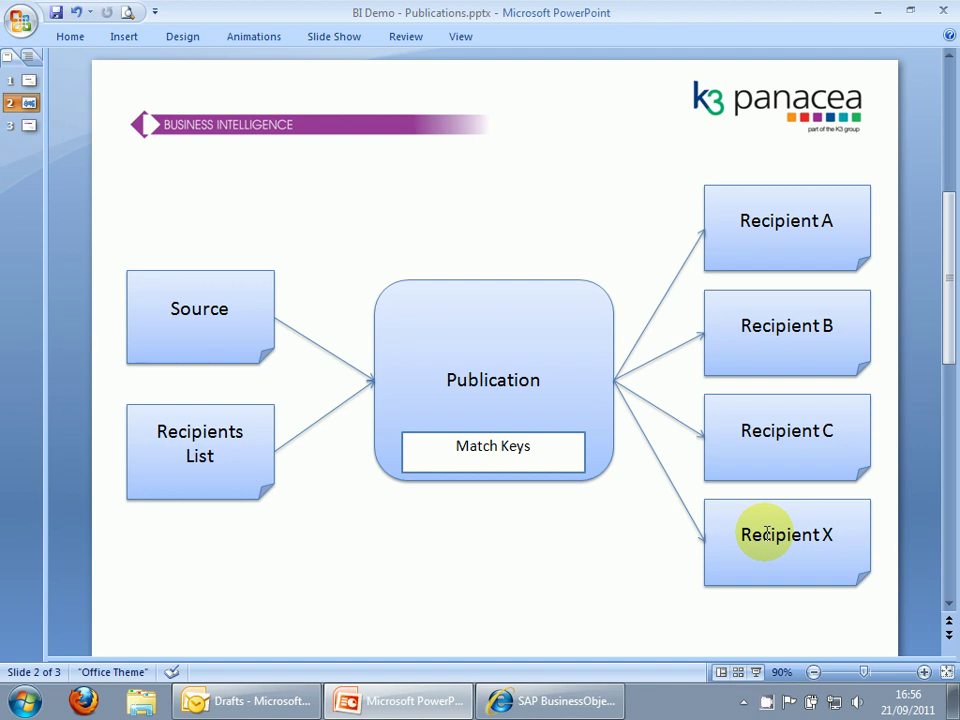
click(559, 698)
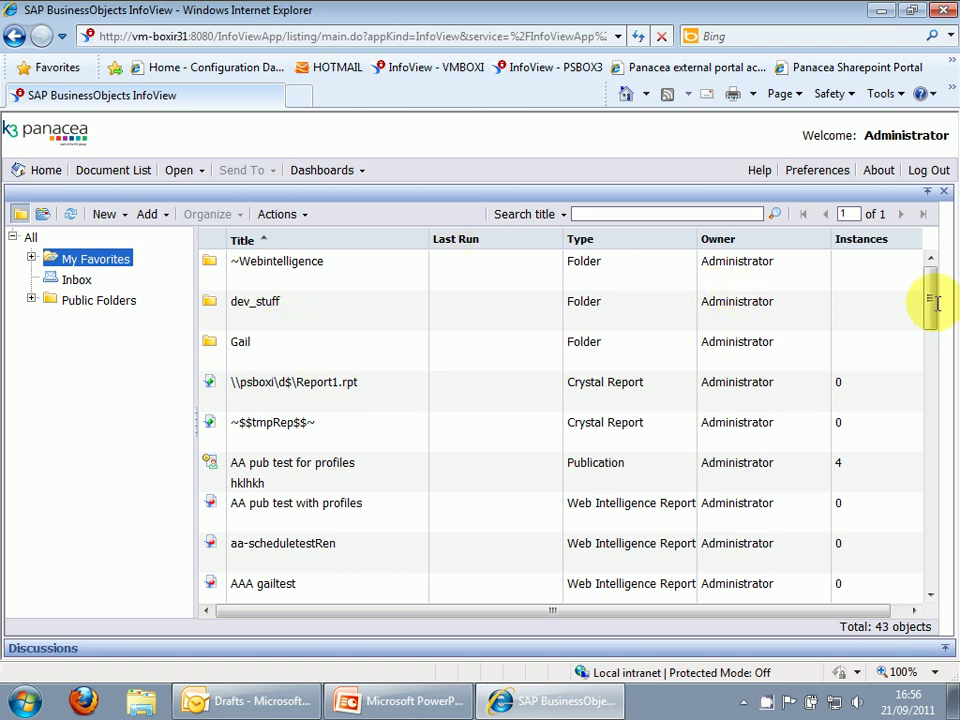
drag(932, 302, 917, 486)
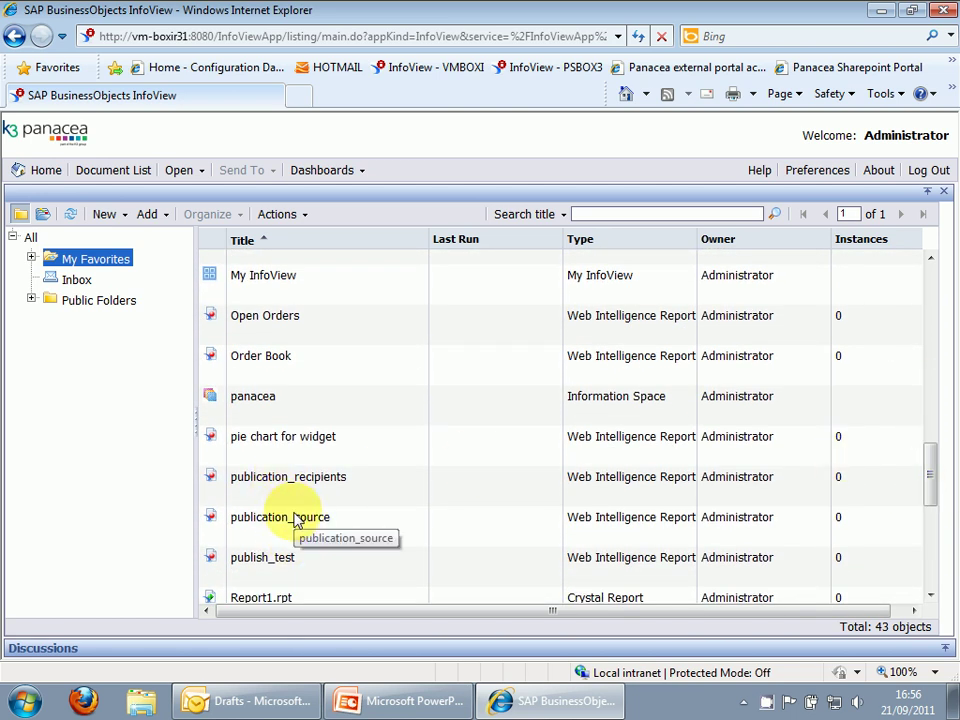
double_click(296, 518)
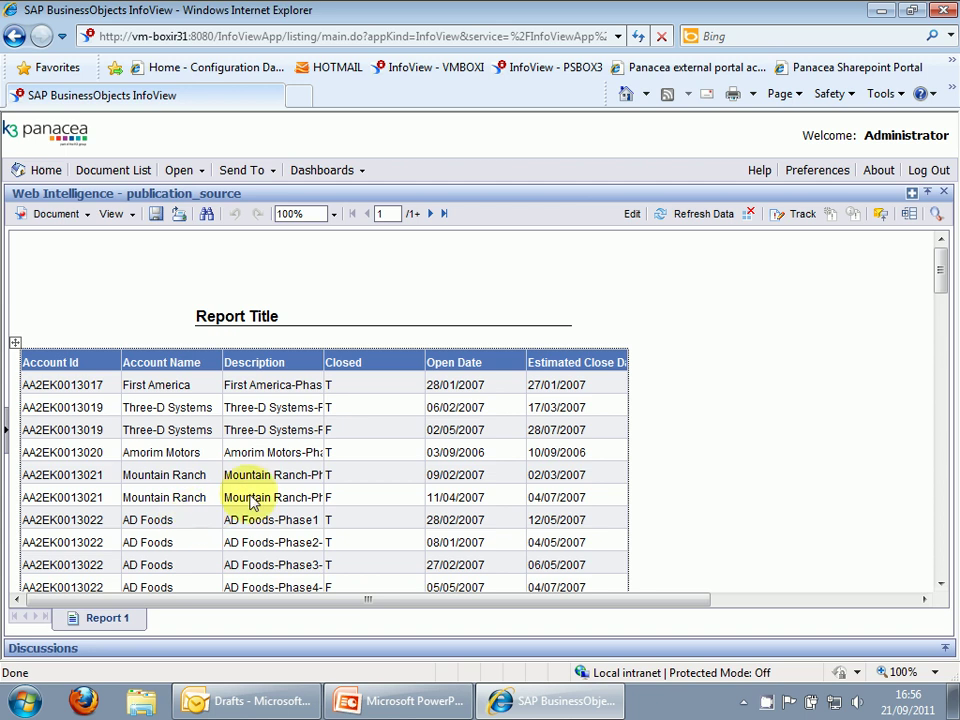
double_click(324, 354)
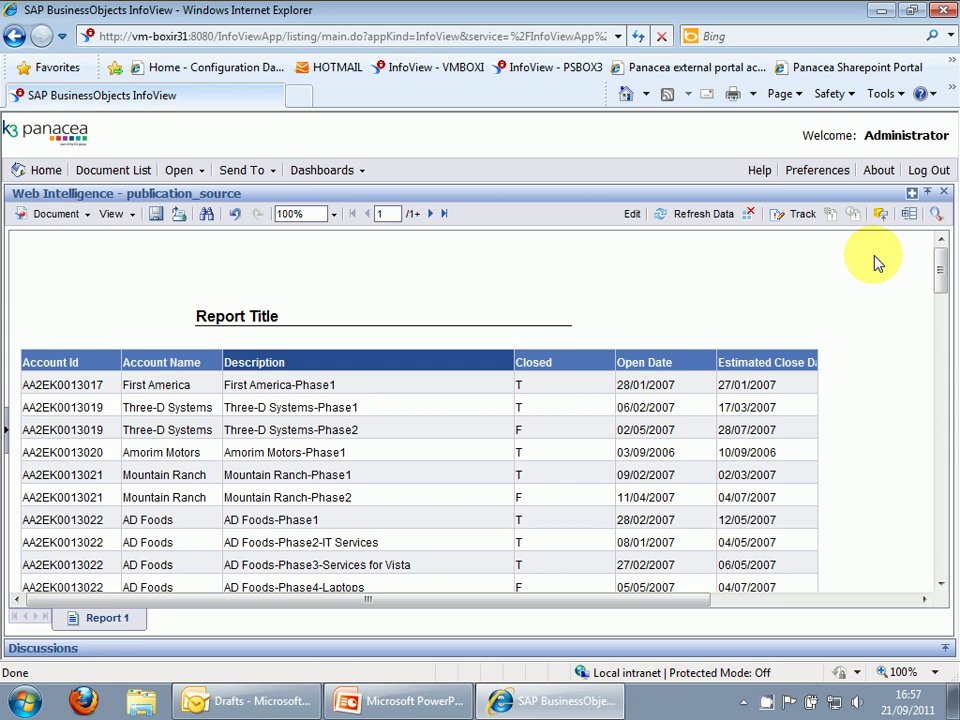
click(944, 193)
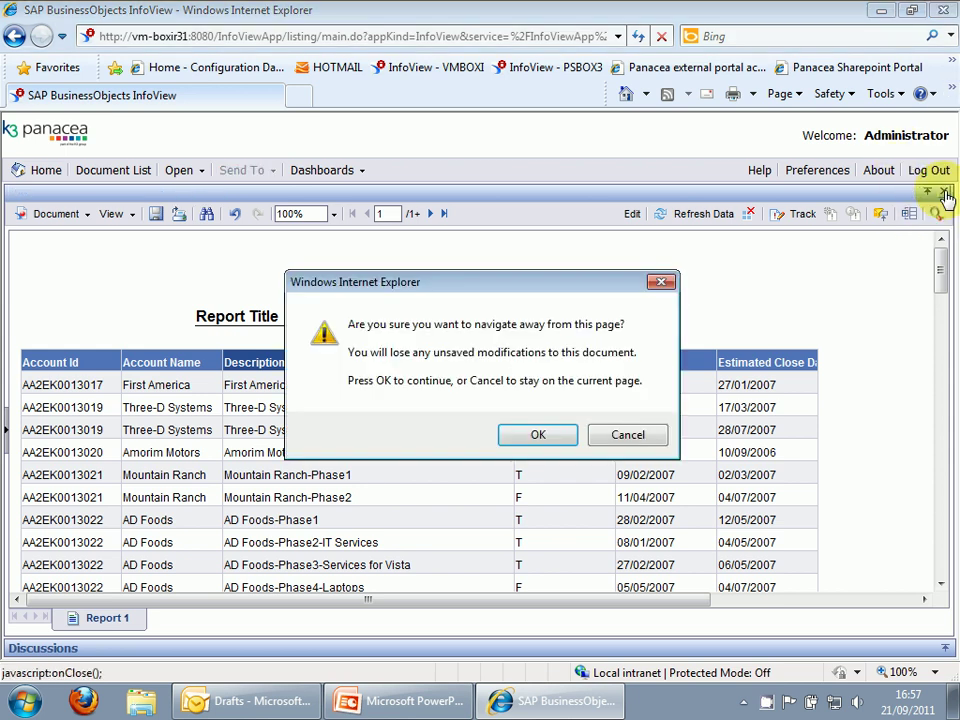
click(537, 434)
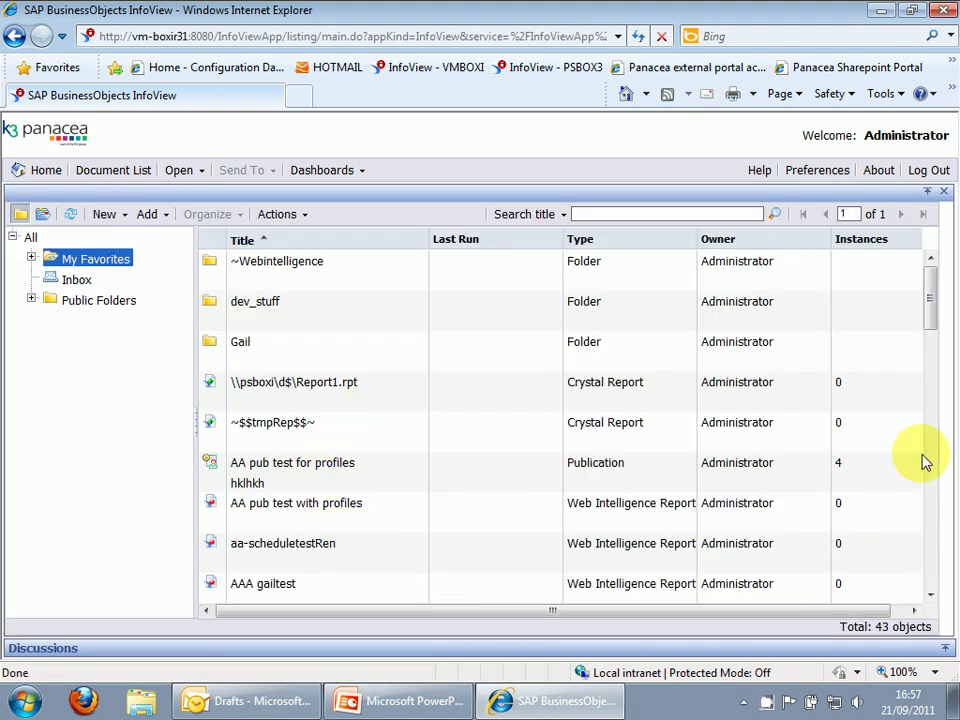
drag(931, 306, 921, 506)
click(300, 445)
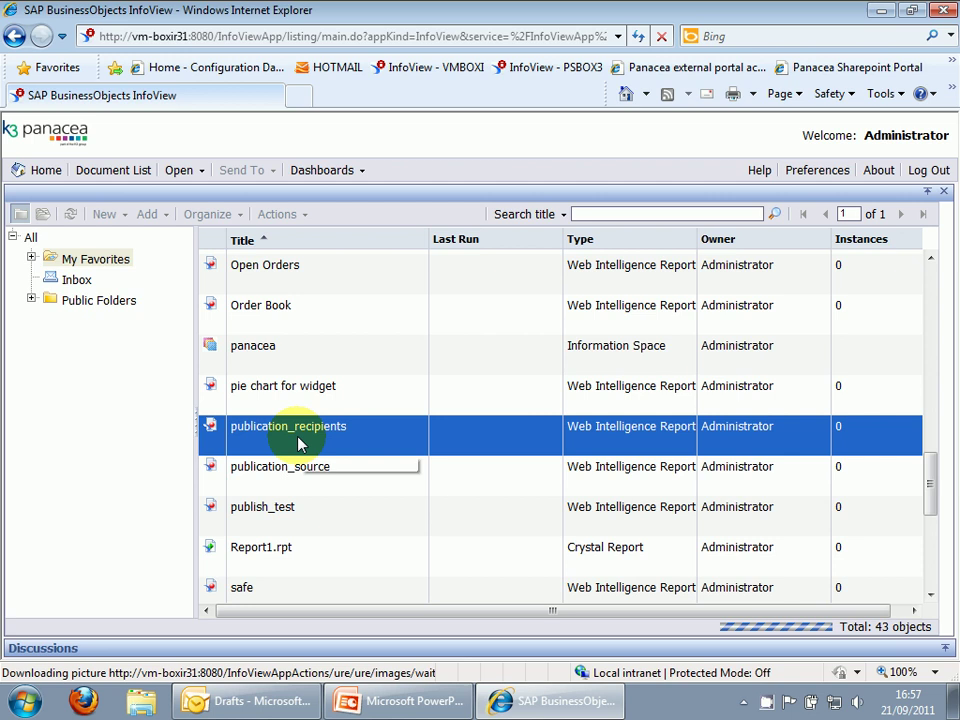
double_click(298, 443)
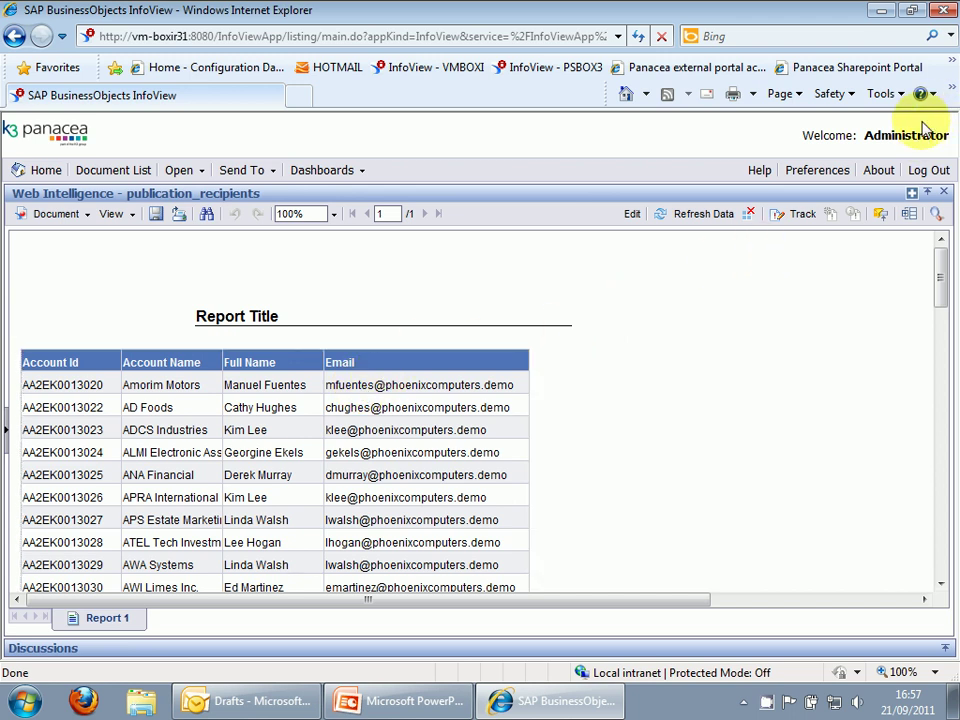
click(945, 192)
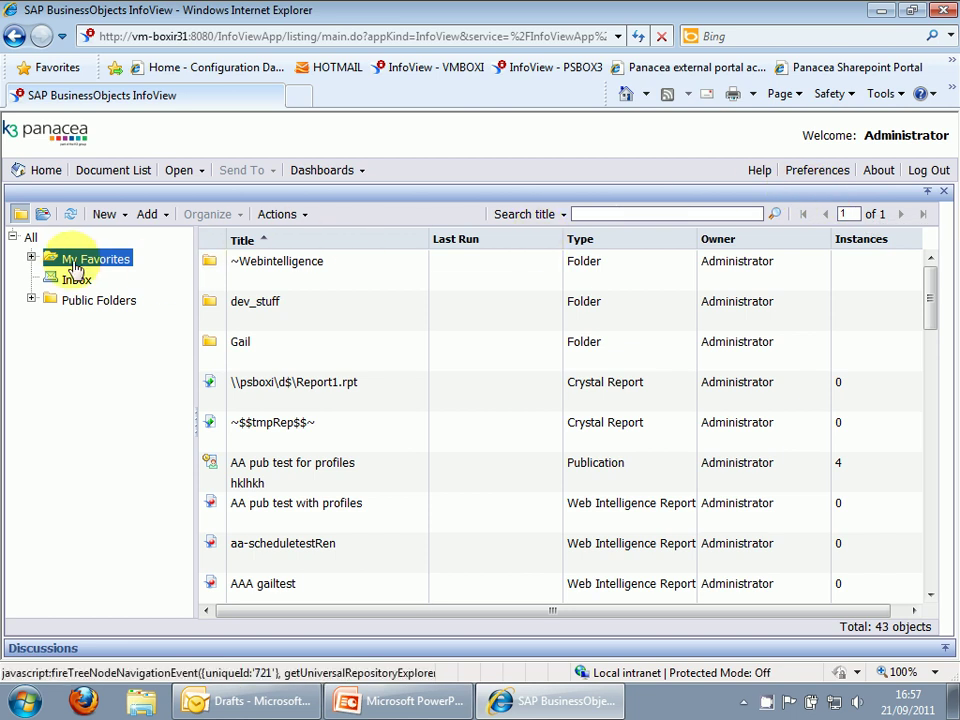
Create a new publication and title it publication_test1.
click(126, 216)
click(141, 279)
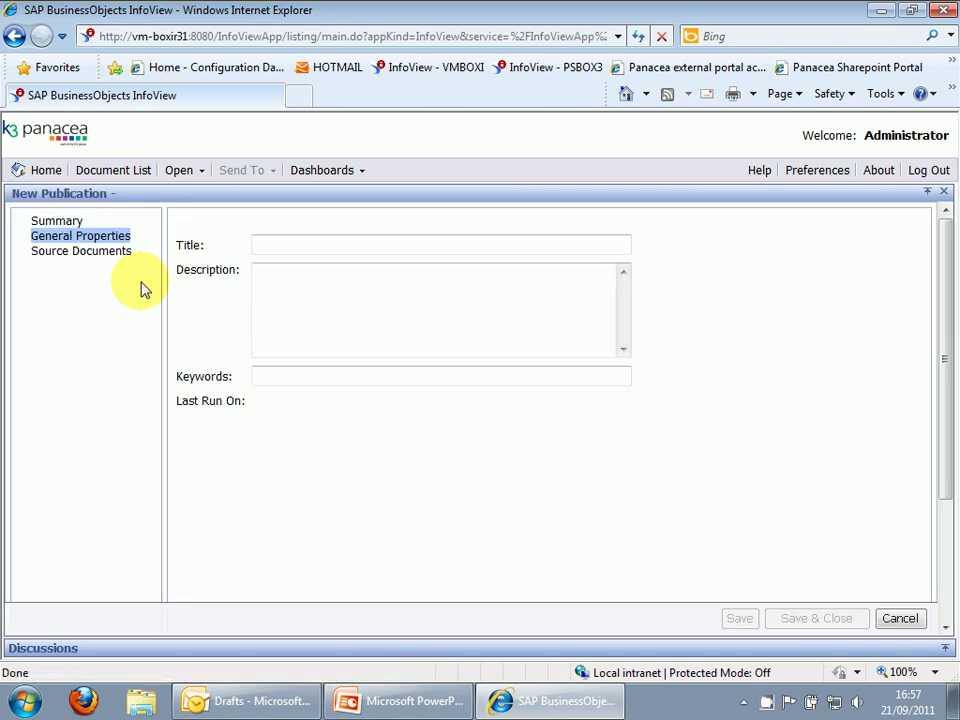
click(273, 240)
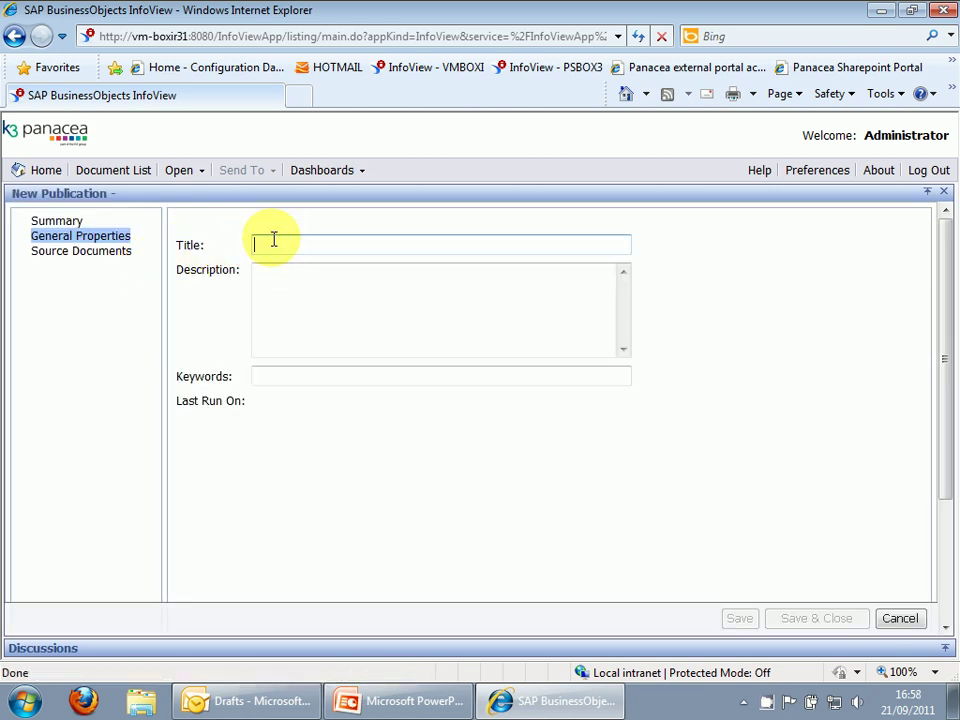
text(publicati on_test1)
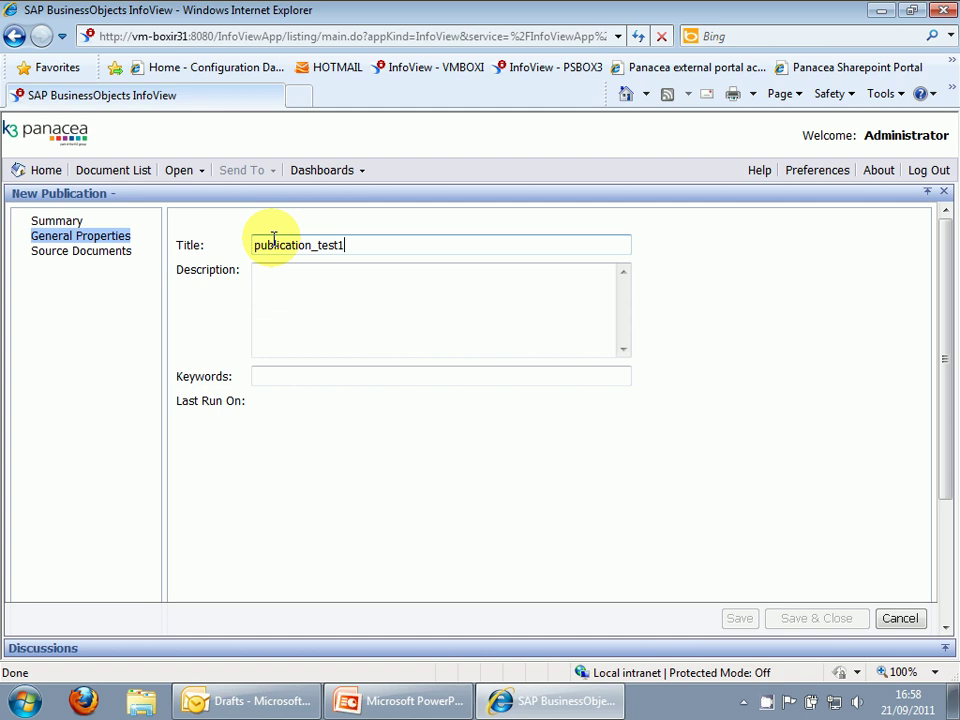
Add the publication_source report from Favorites as the publication's source document.
click(74, 252)
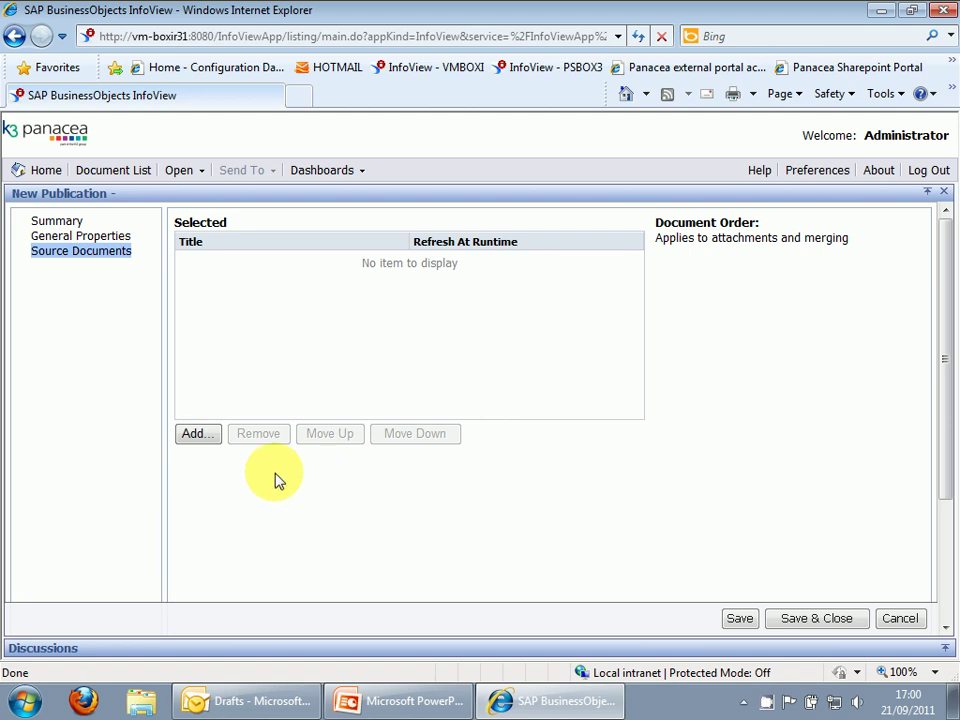
click(190, 437)
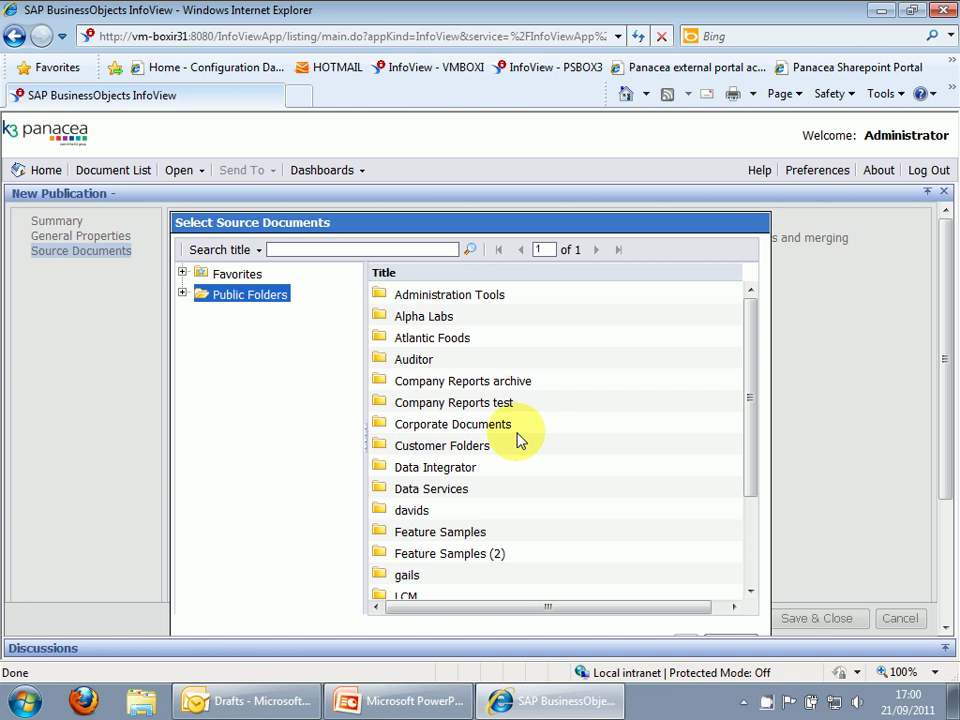
click(242, 278)
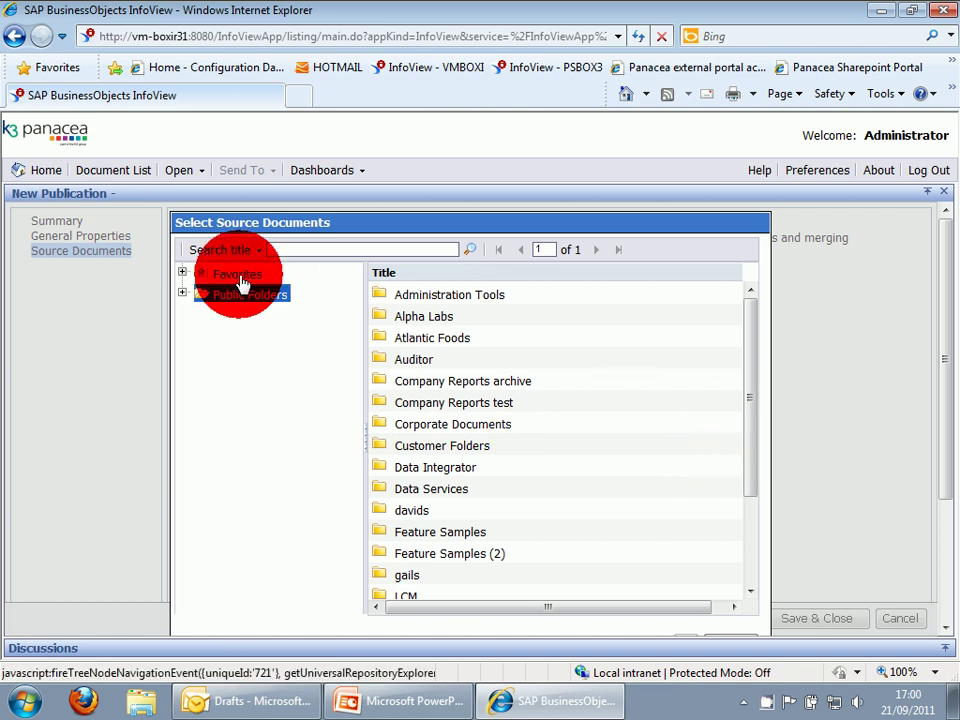
drag(750, 372, 756, 492)
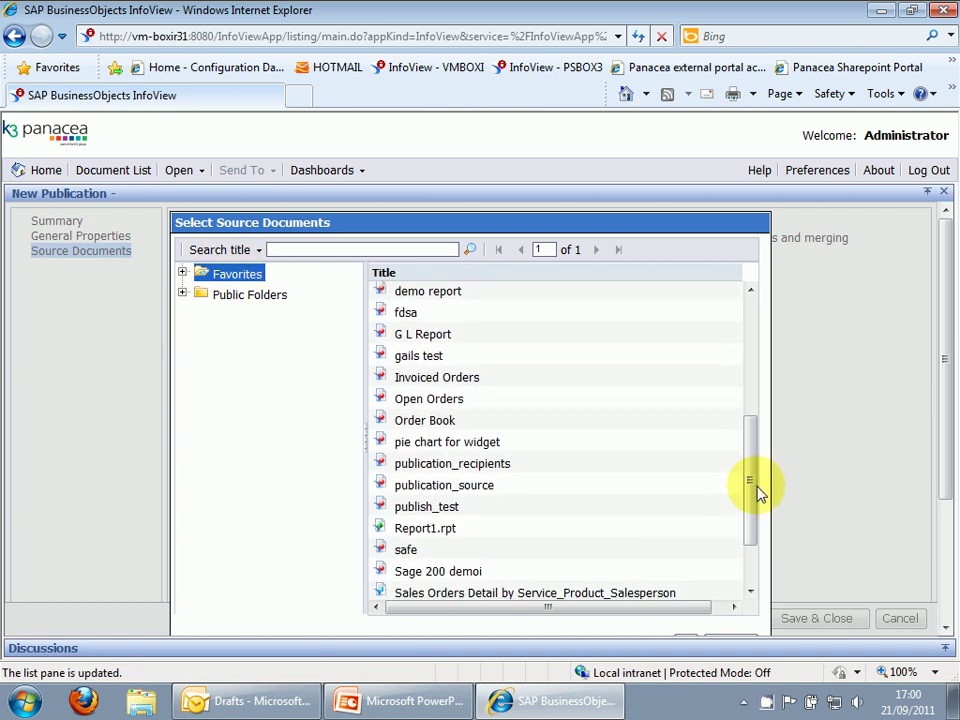
click(427, 490)
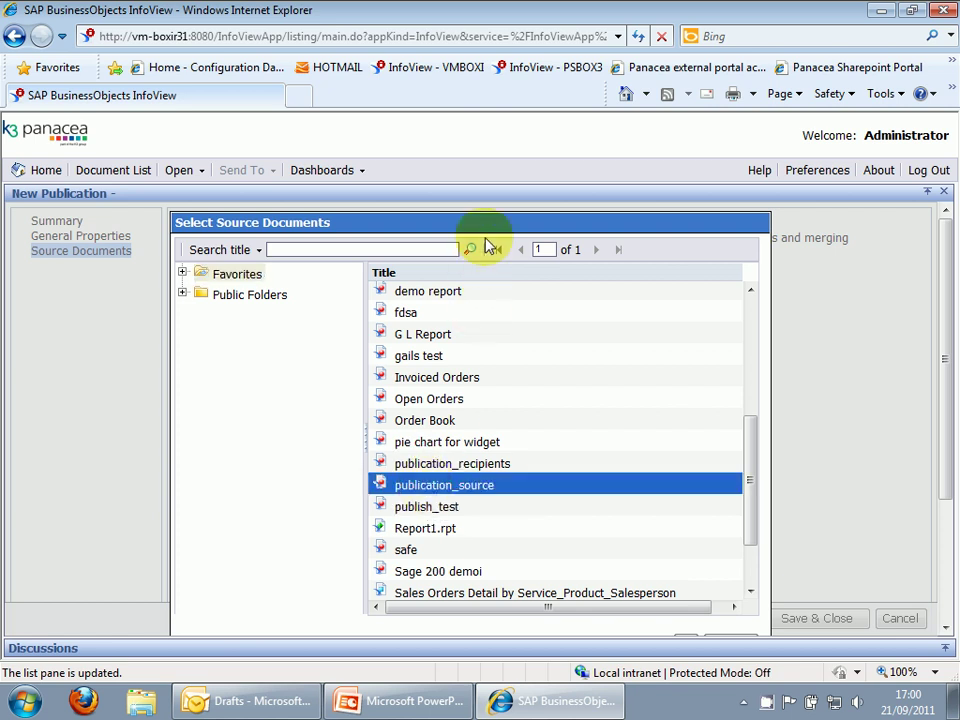
drag(480, 223, 480, 159)
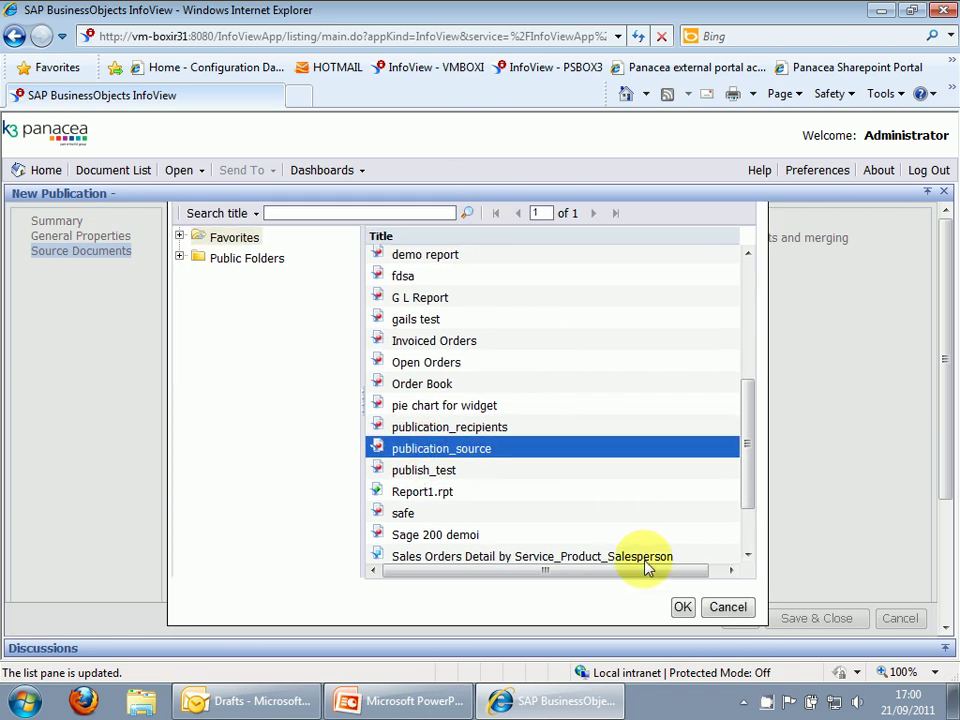
click(682, 607)
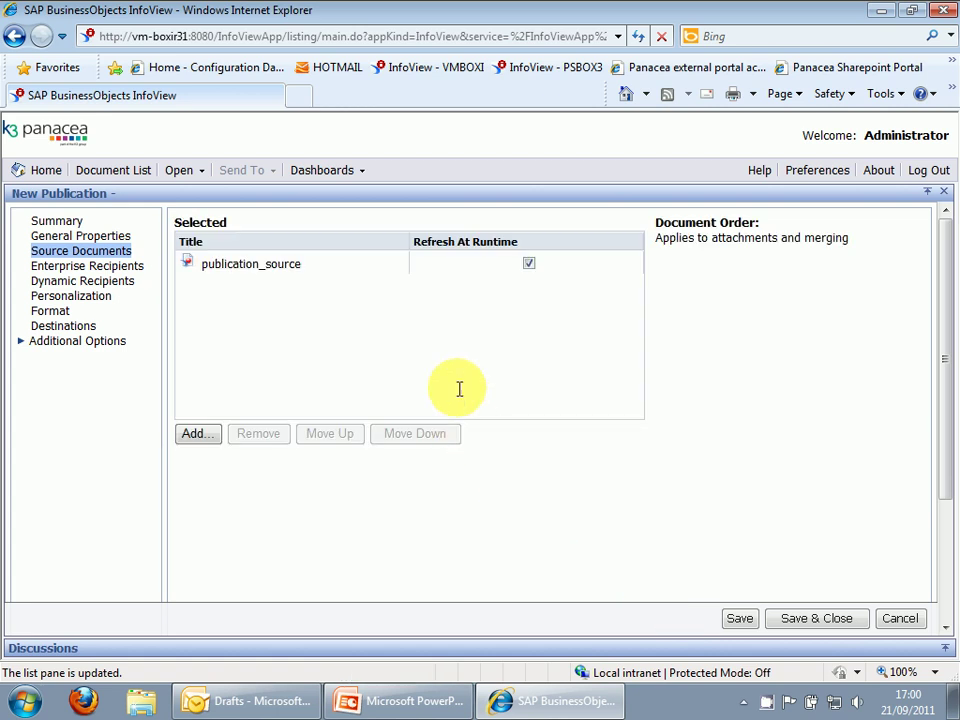
Use the Web Intelligence report publication_recipients from Favorites as the dynamic recipient source.
click(126, 276)
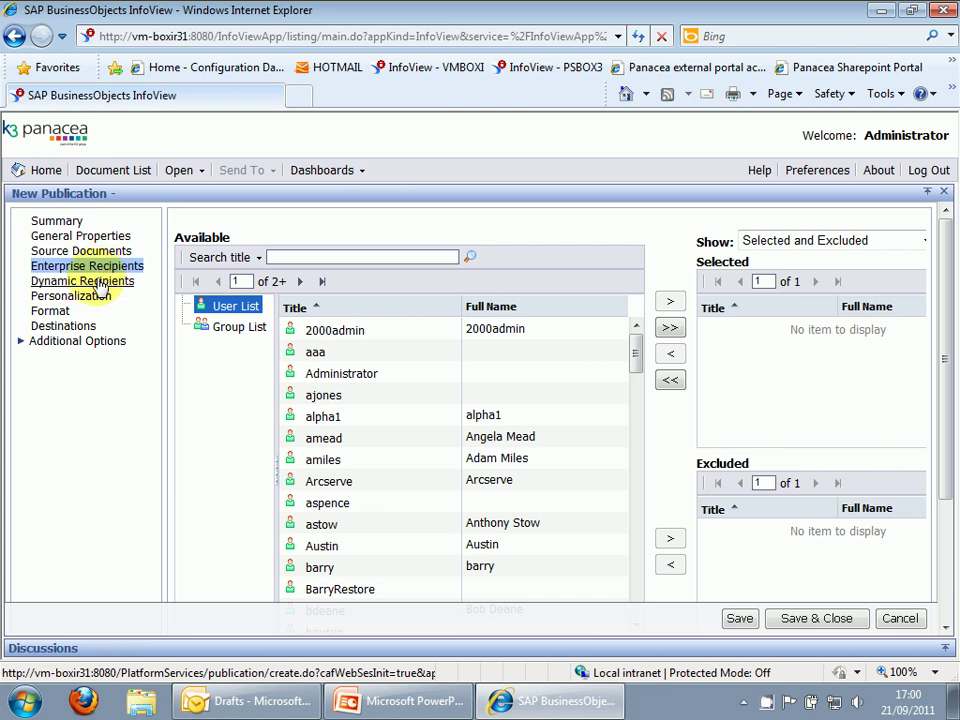
click(98, 286)
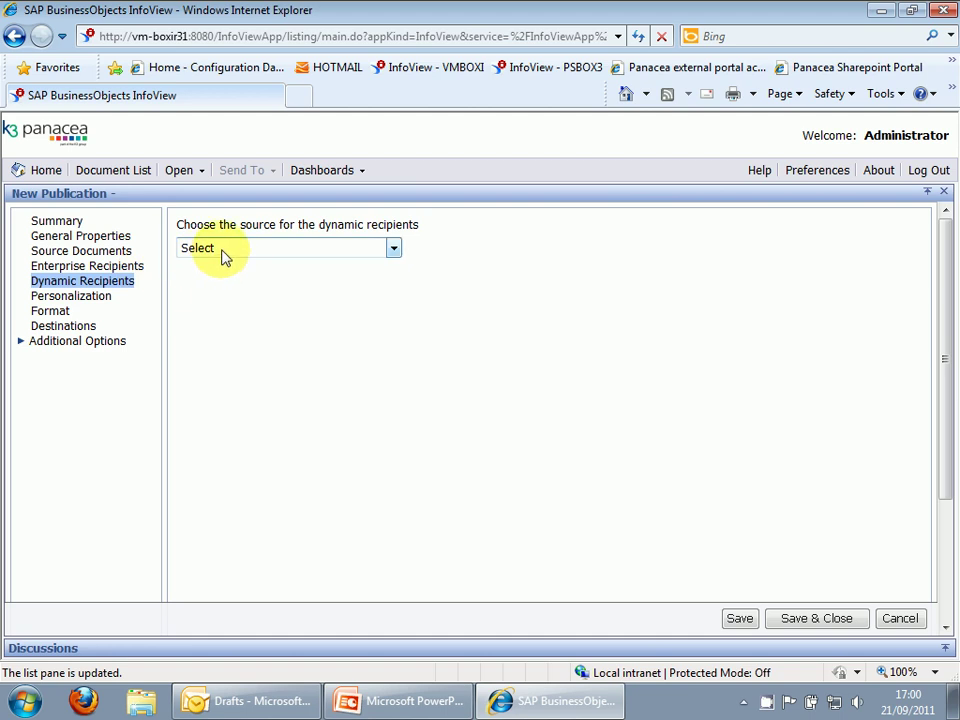
click(222, 252)
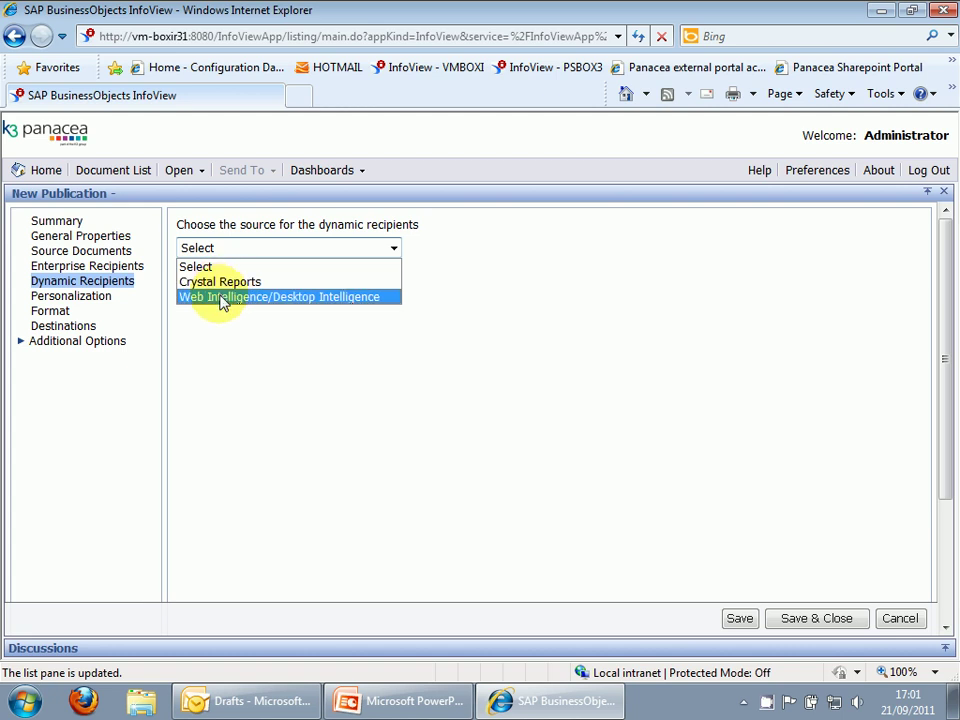
click(222, 298)
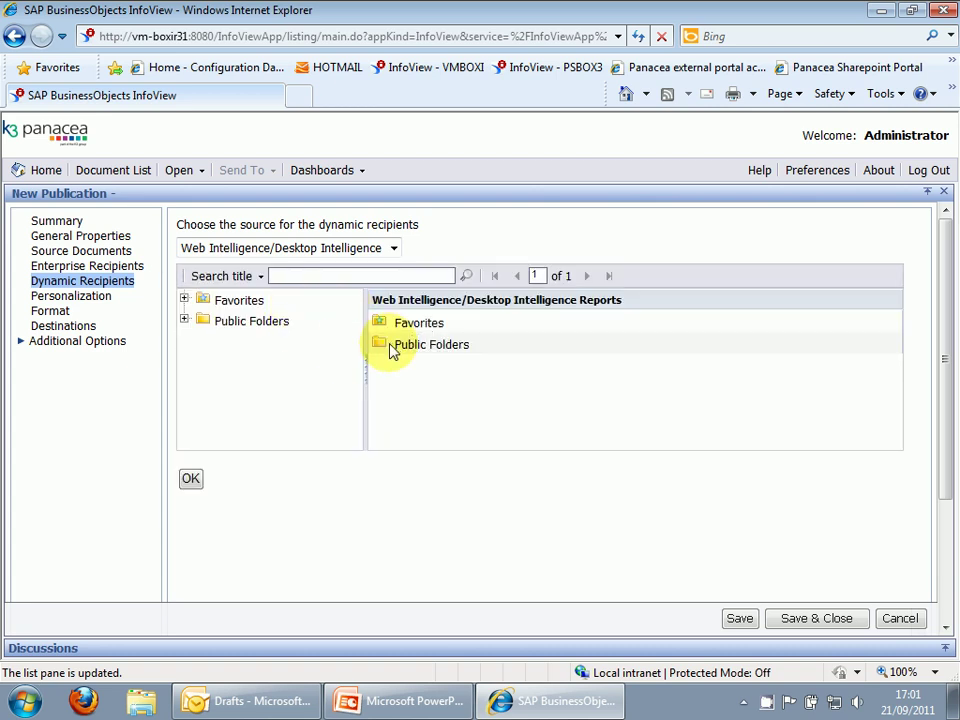
click(201, 301)
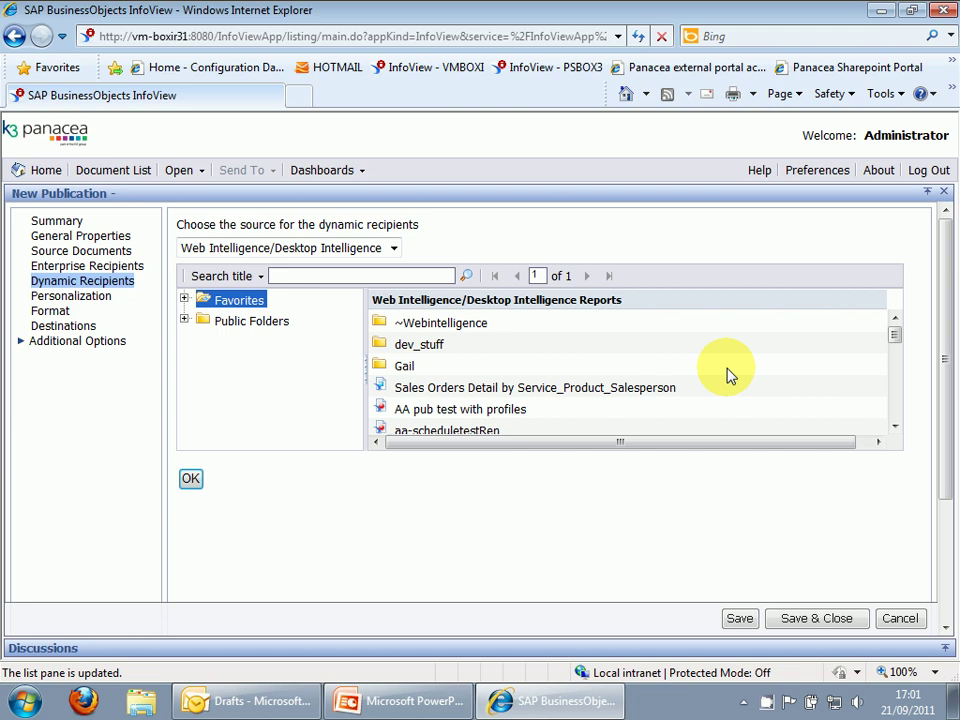
drag(895, 336, 894, 392)
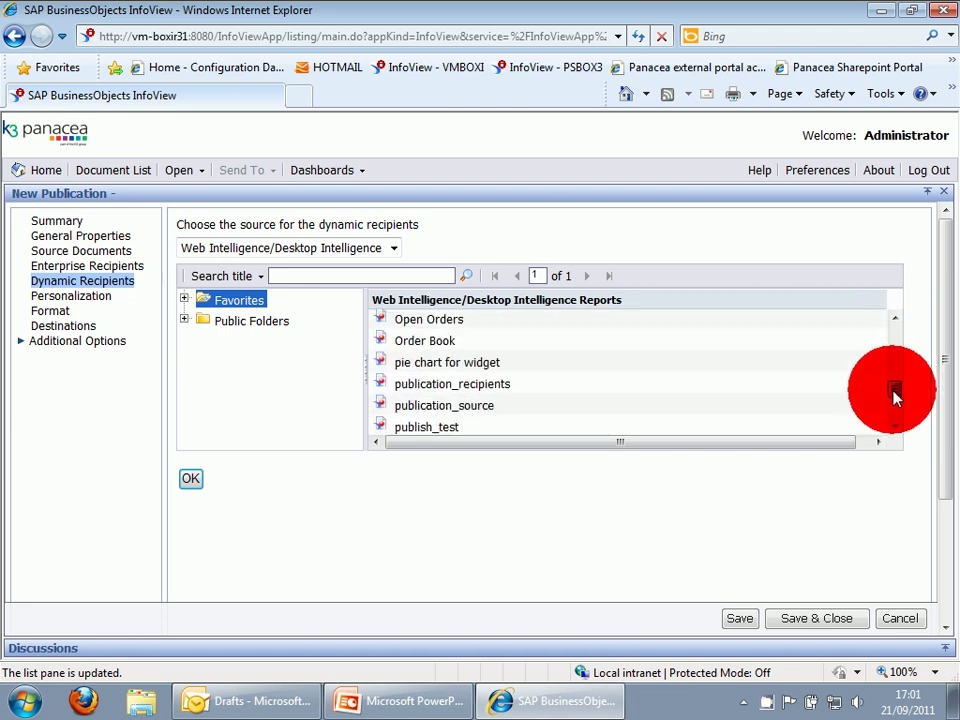
click(435, 388)
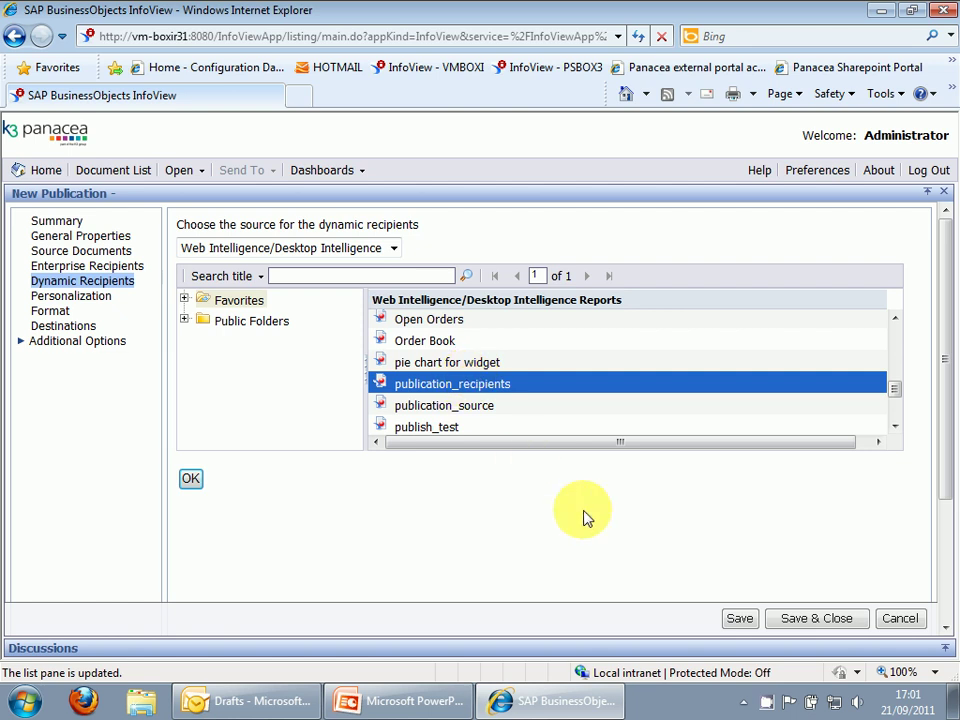
click(191, 480)
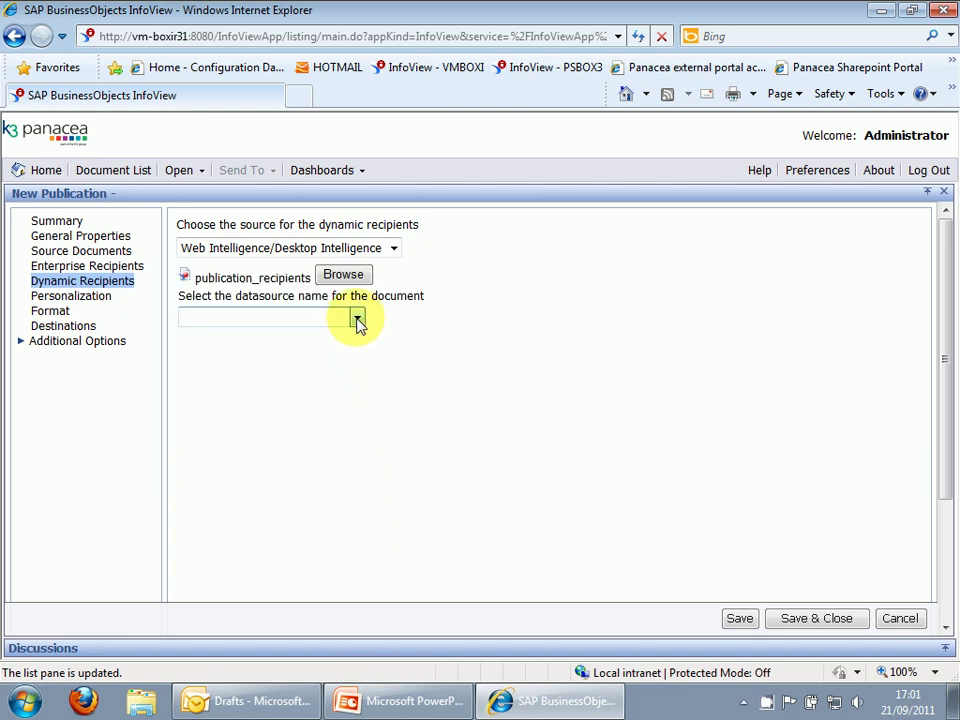
Use Query 1 as the datasource, mapping the Full Name and Email columns.
click(357, 318)
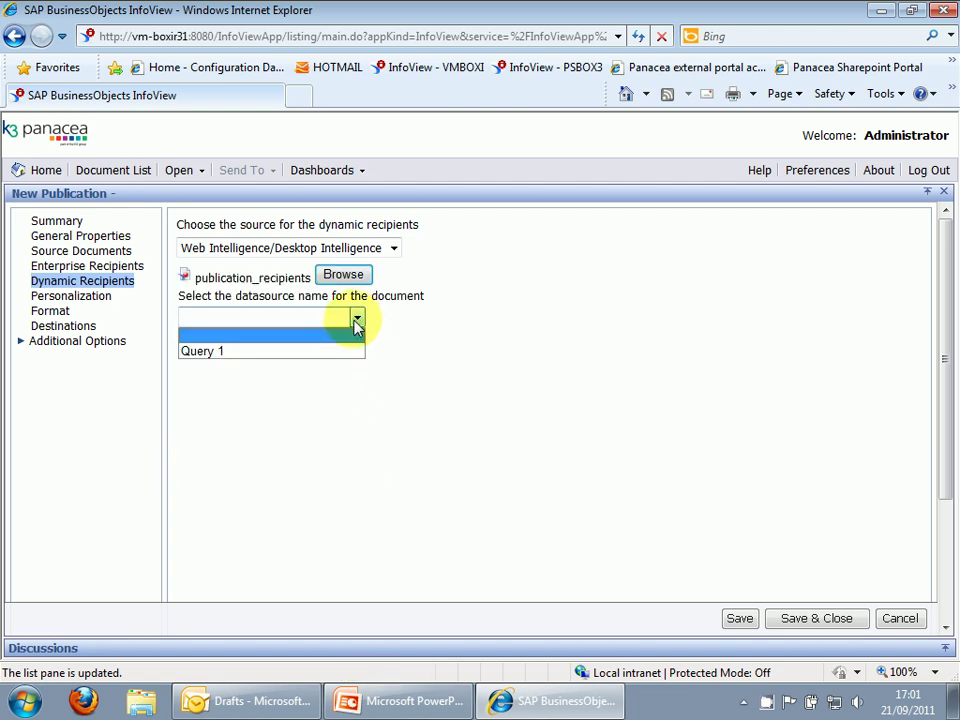
click(308, 352)
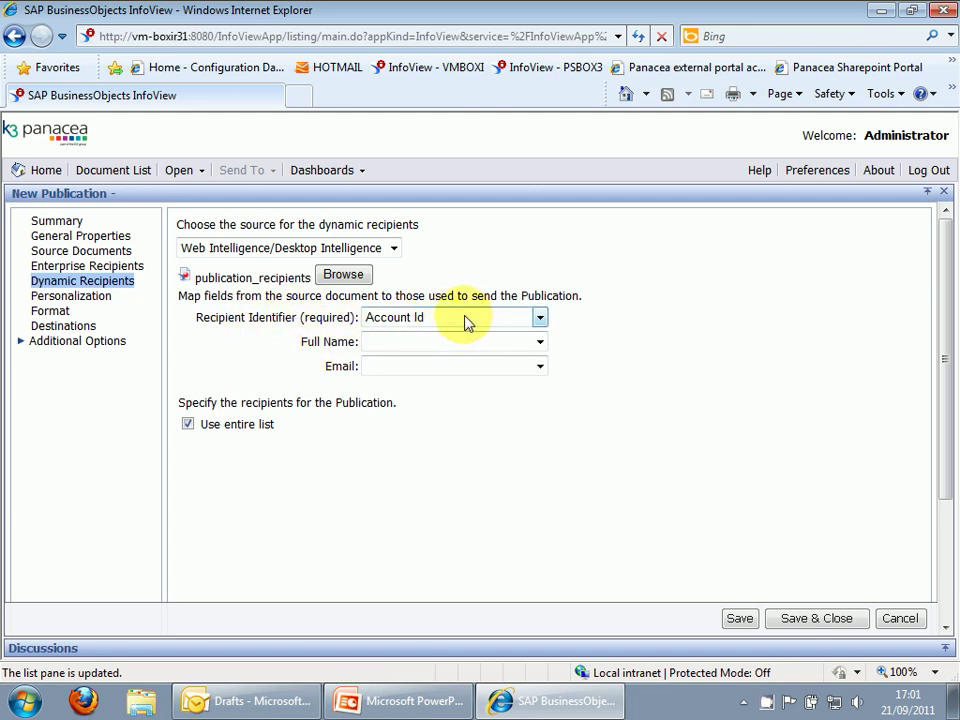
click(540, 344)
click(382, 406)
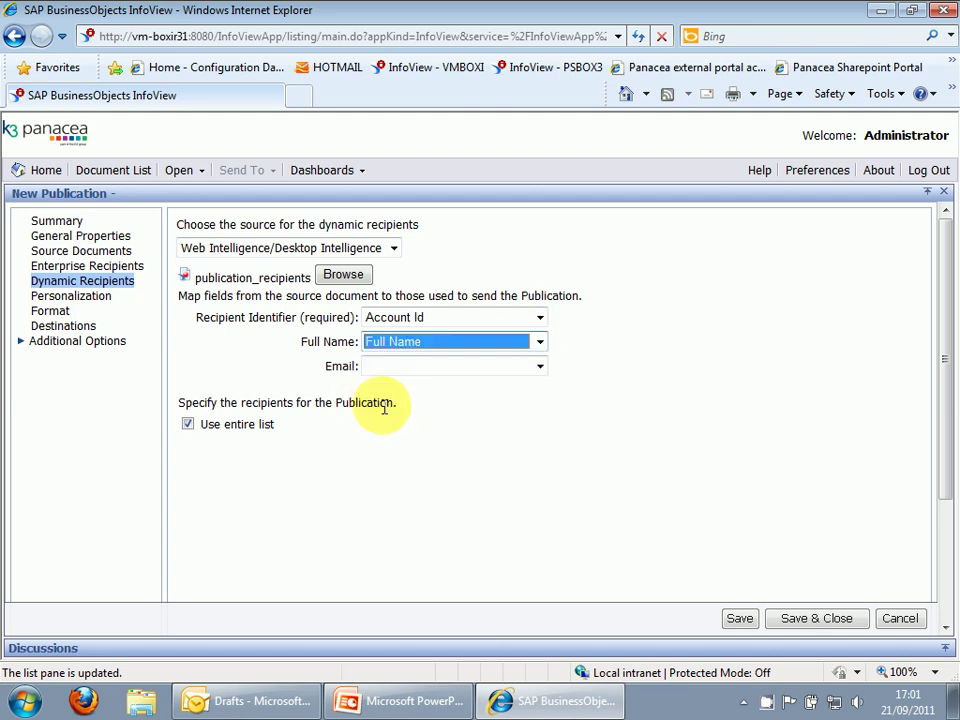
click(540, 367)
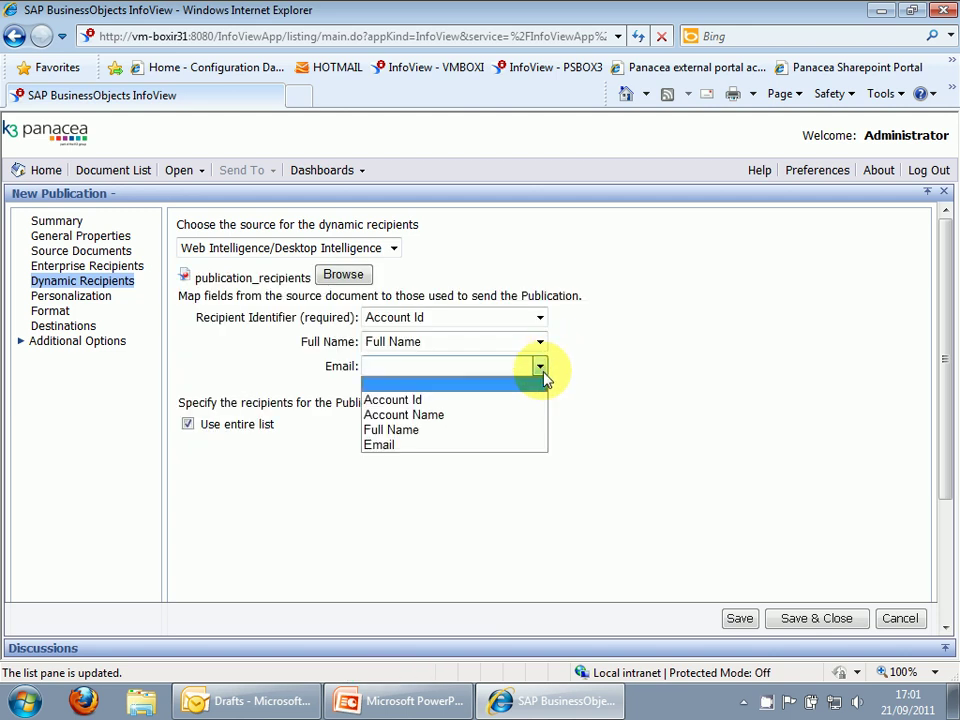
click(418, 446)
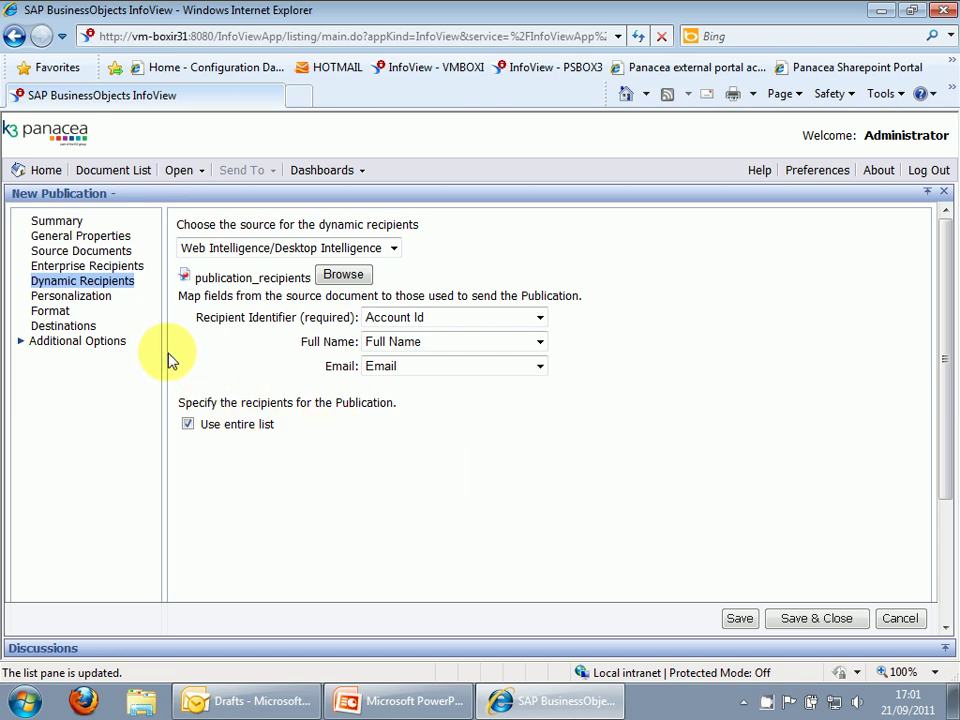
Under Local Profiles, map report field 'Account Id - Query 1' to the recipient's Account Id.
click(89, 300)
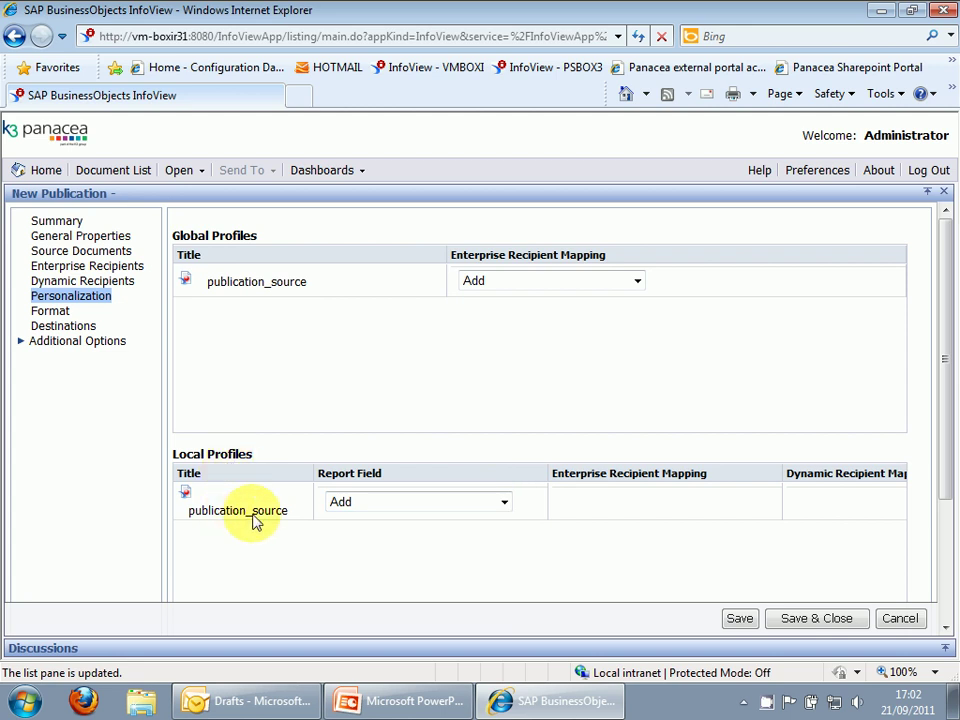
click(503, 506)
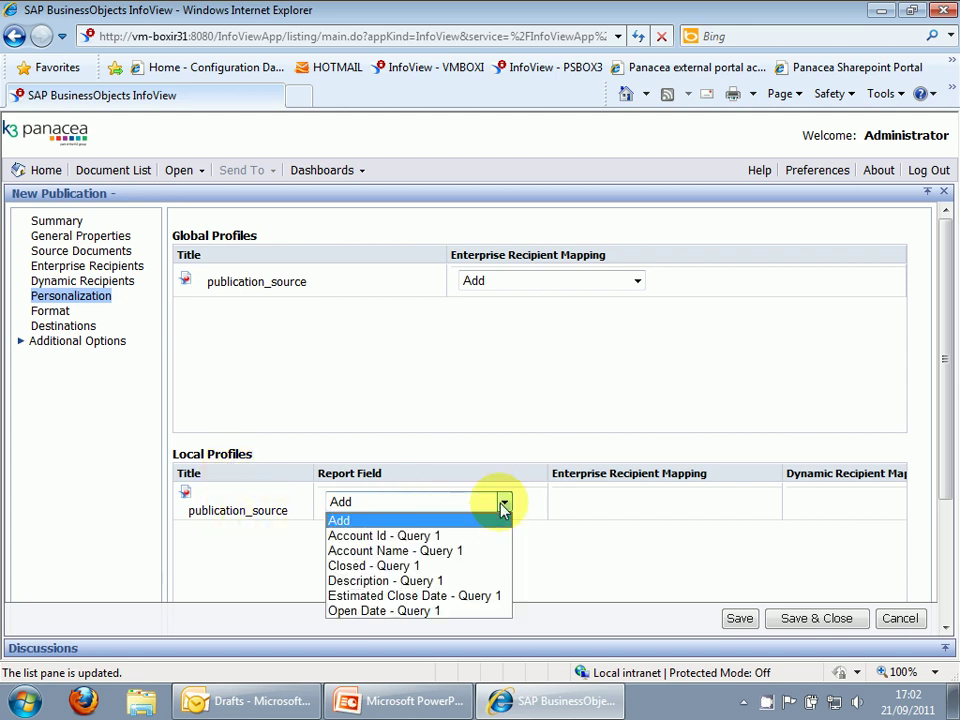
click(455, 537)
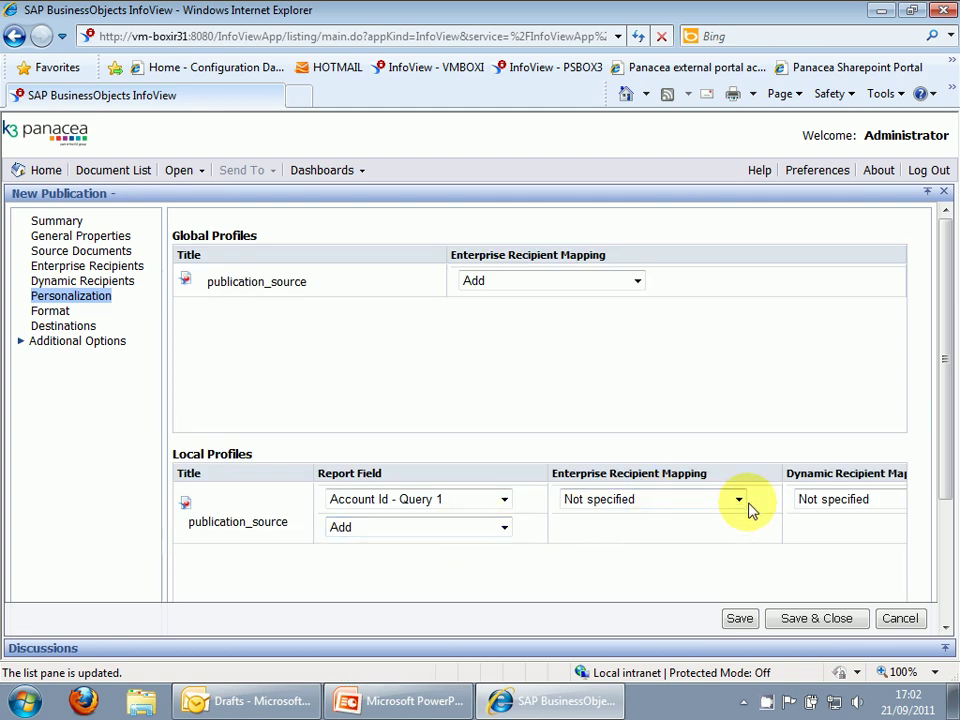
click(876, 503)
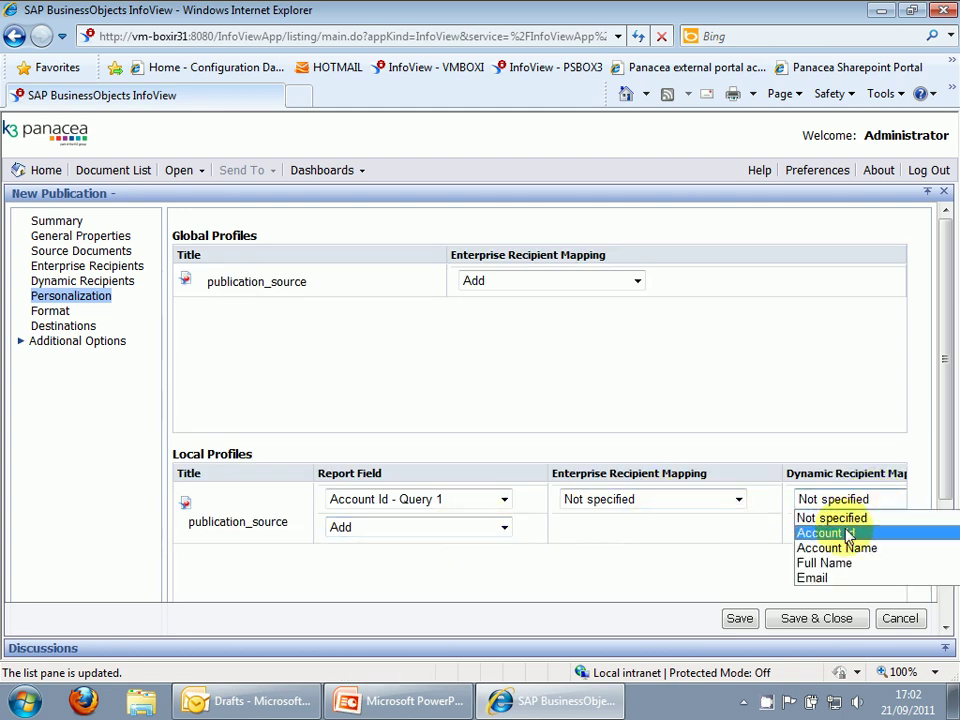
click(848, 534)
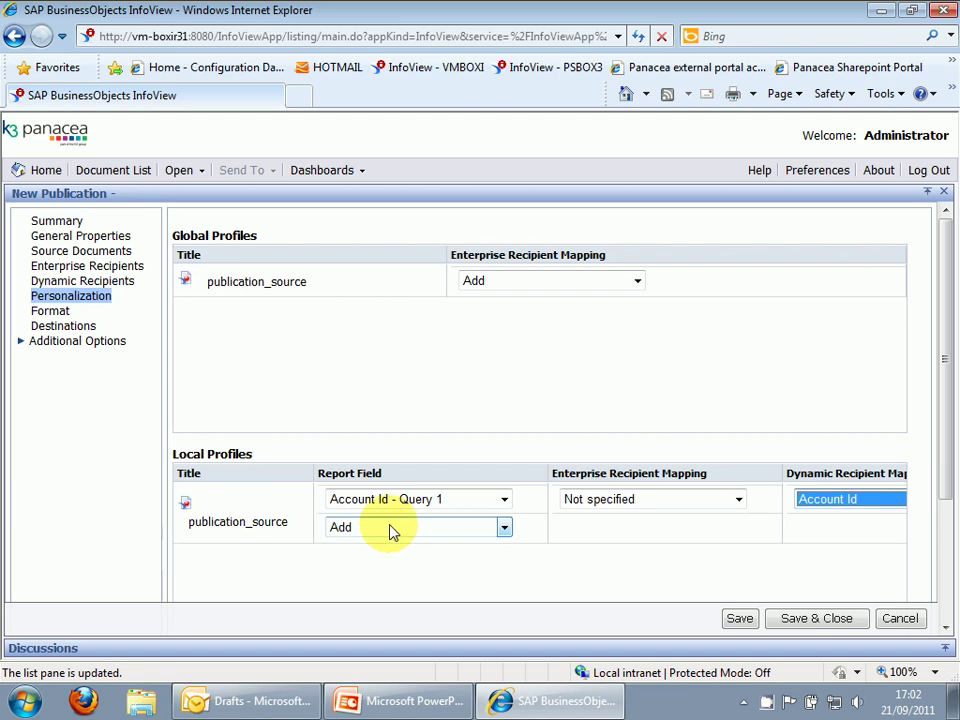
Set the output format to Adobe Acrobat and remove Web Intelligence.
click(45, 315)
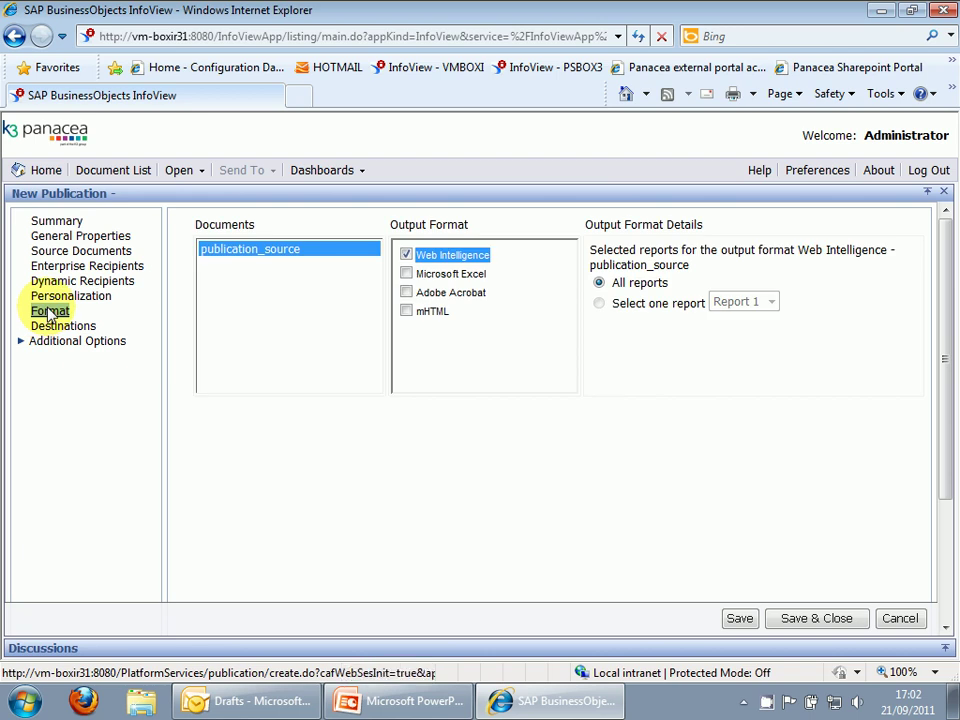
click(408, 294)
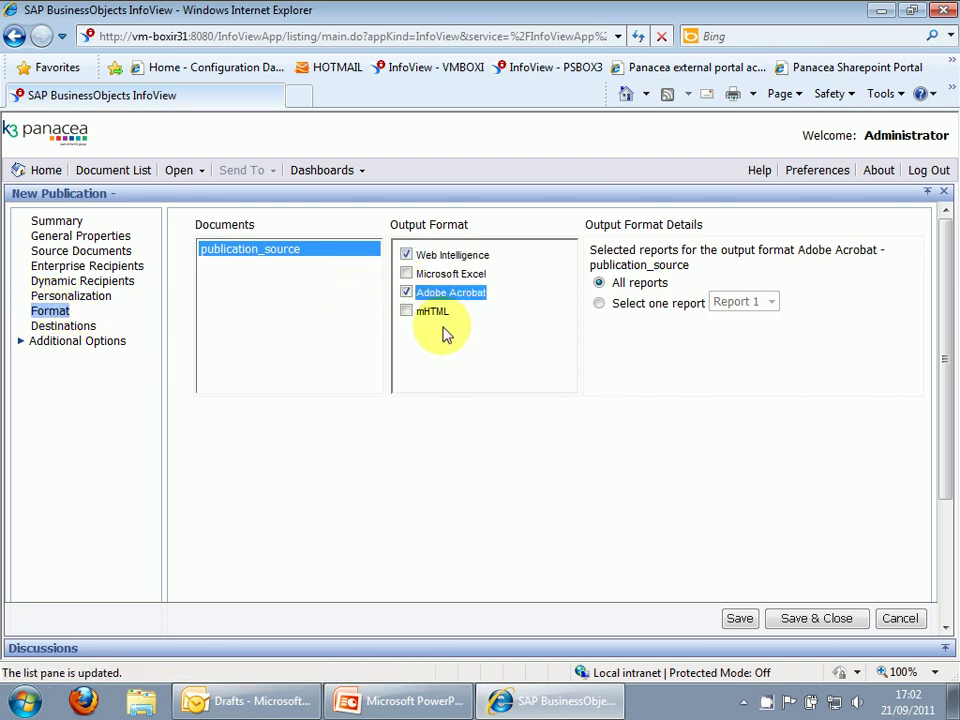
click(406, 255)
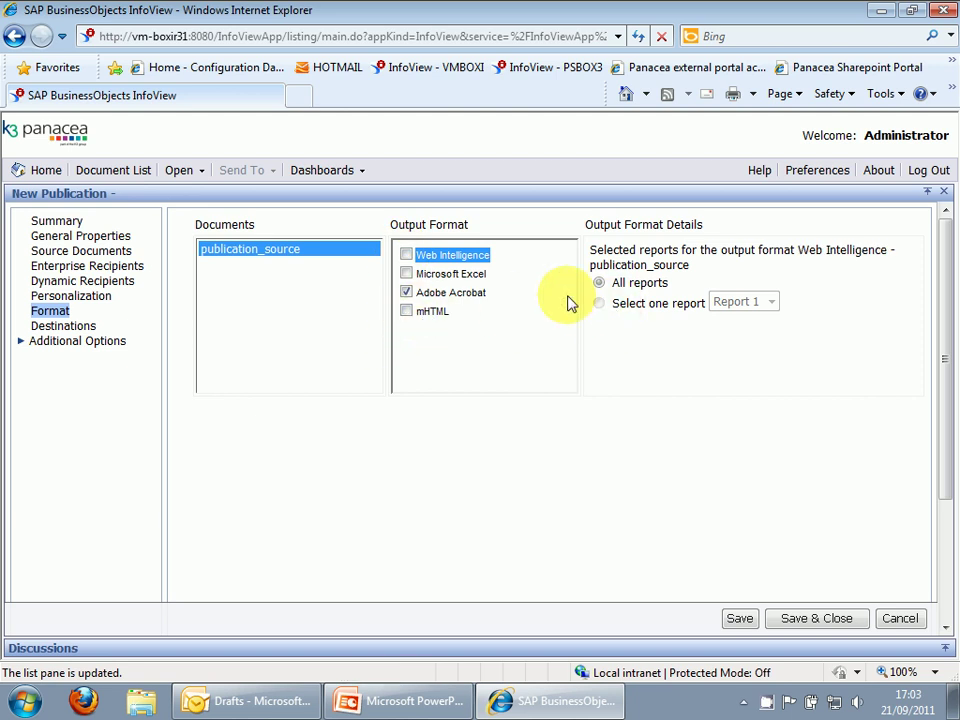
Enable Email delivery with the sender's address in From and subject 'Opportunities report'.
click(50, 330)
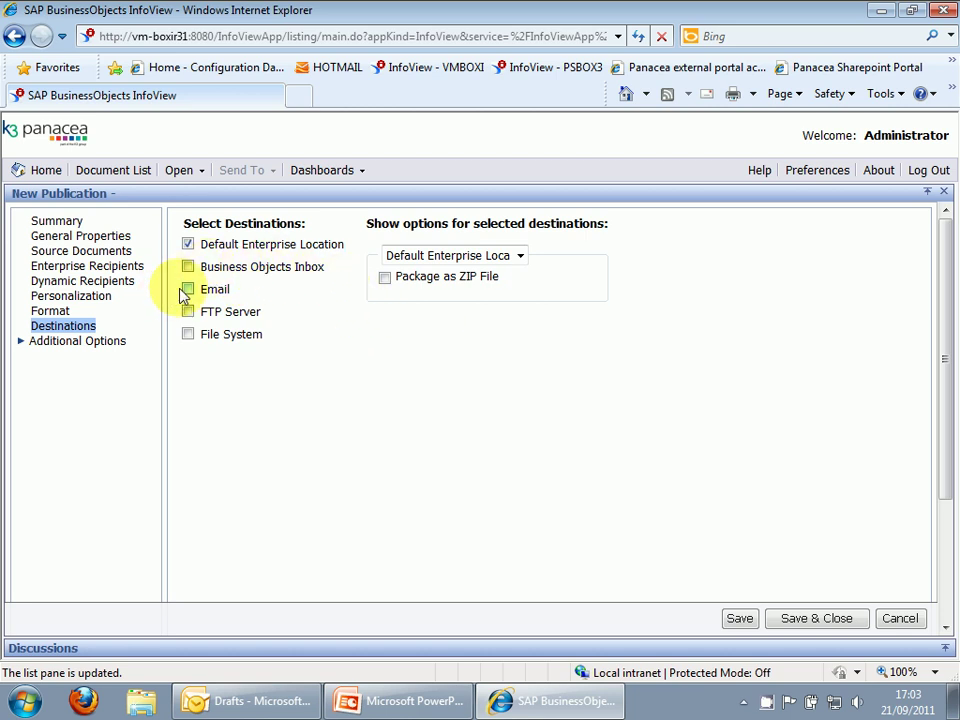
click(189, 290)
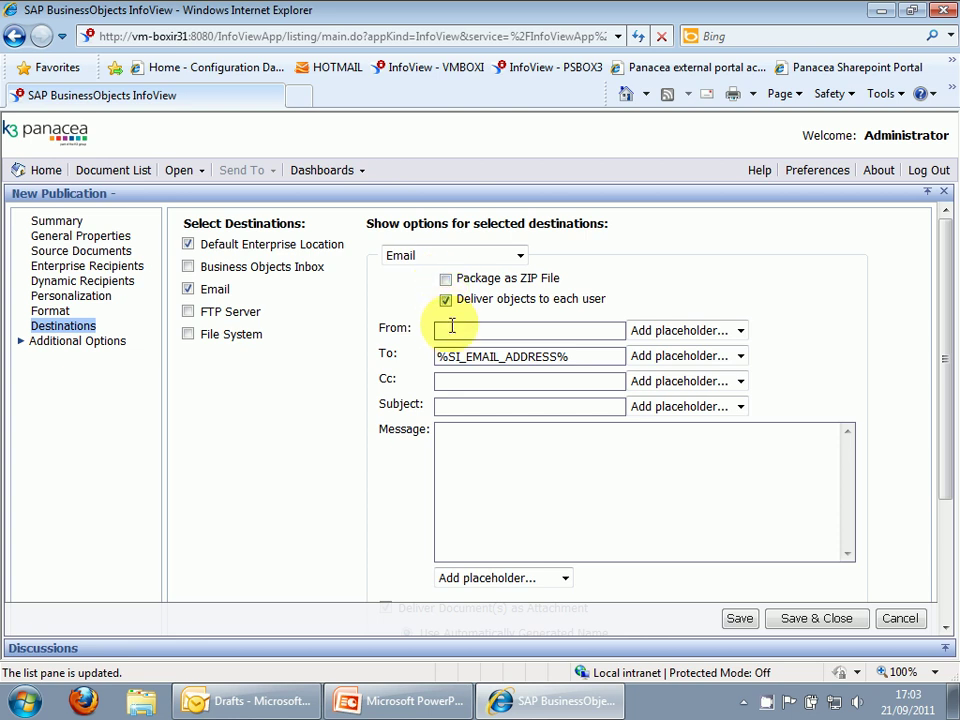
click(451, 333)
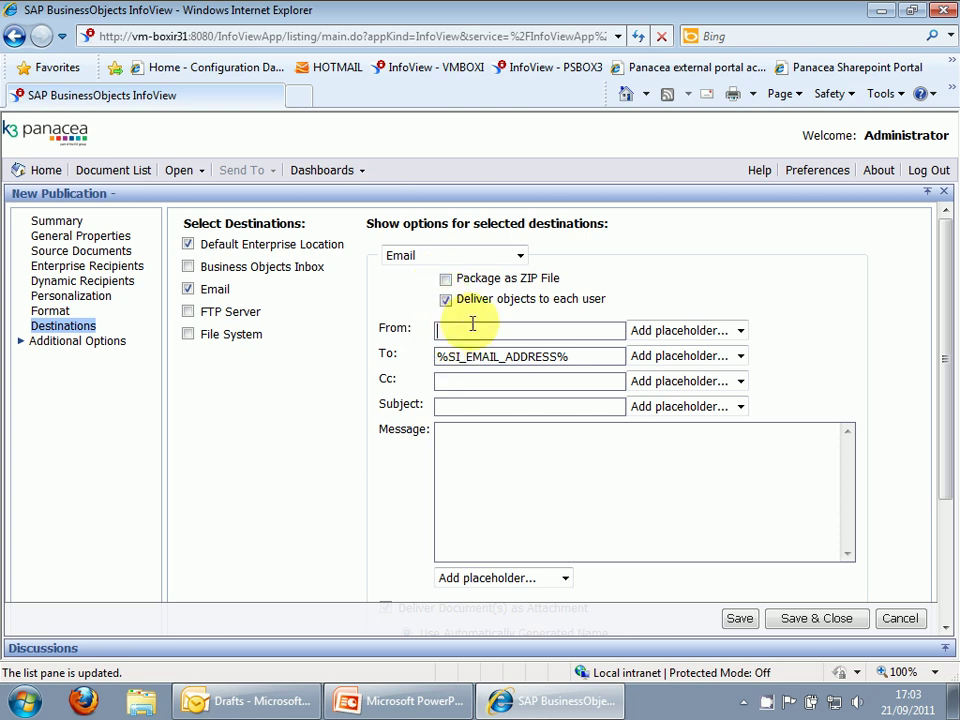
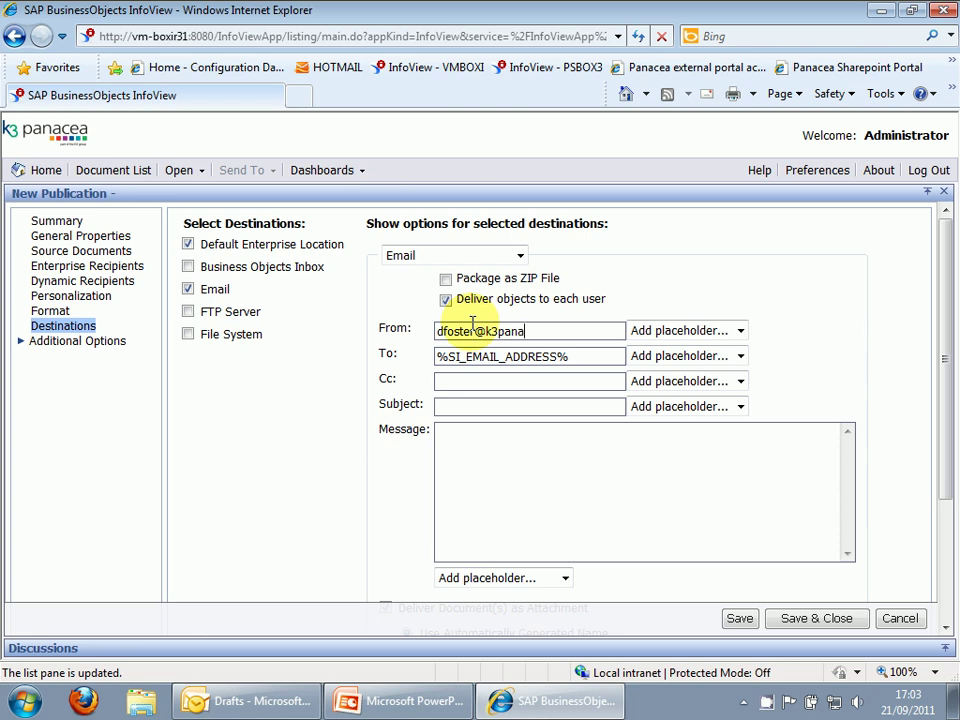
click(482, 380)
click(468, 408)
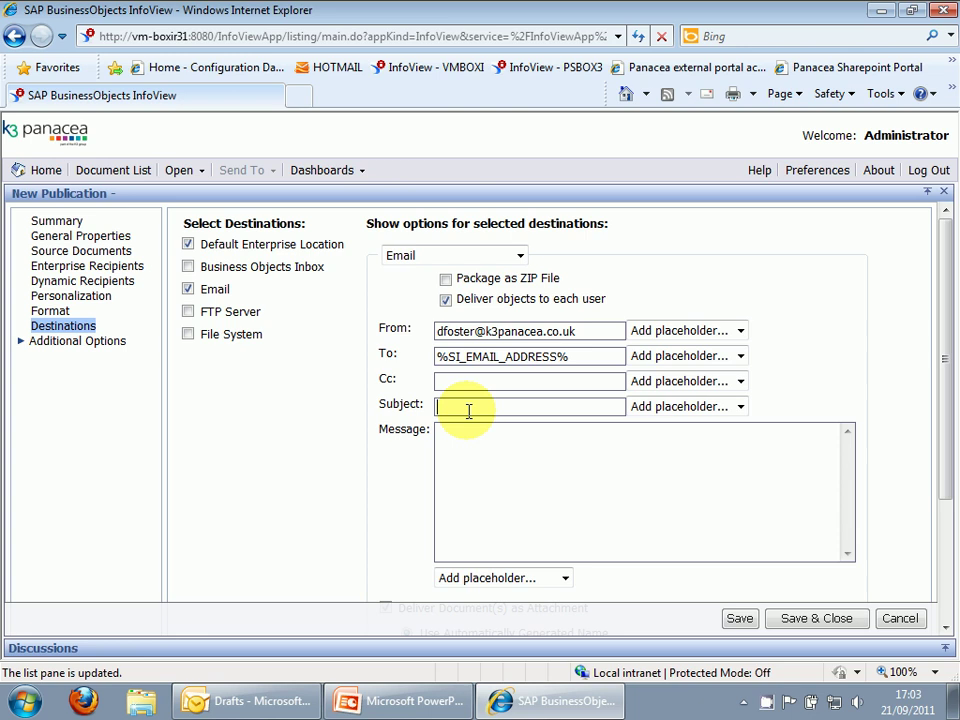
text(Opportunities report)
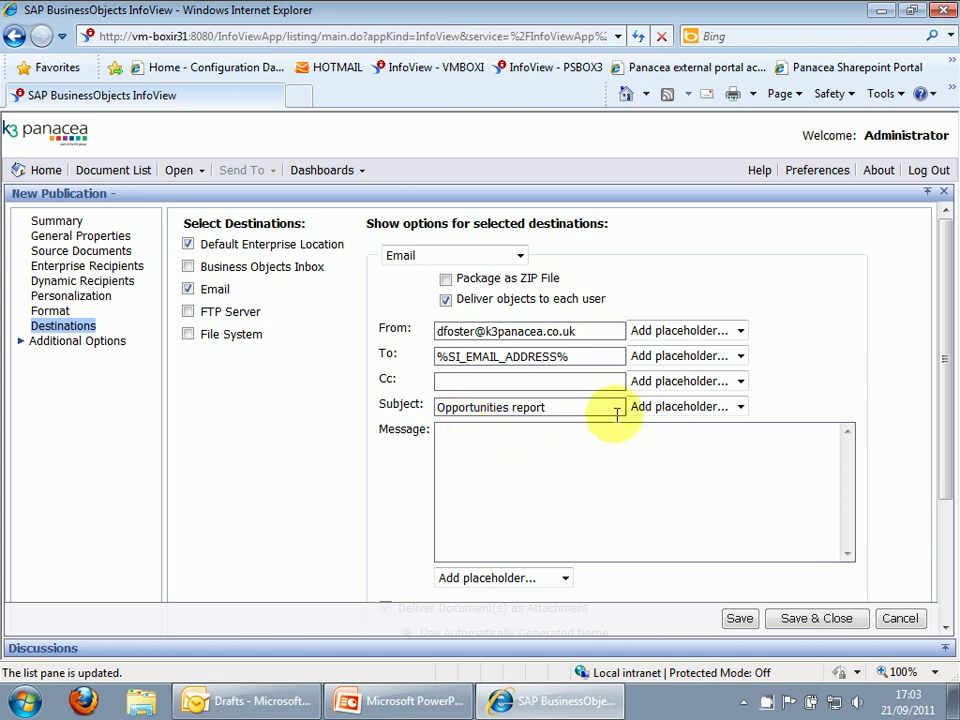
Write the message 'Dear' plus the User Full Name placeholder, then 'Here is your report'.
click(608, 455)
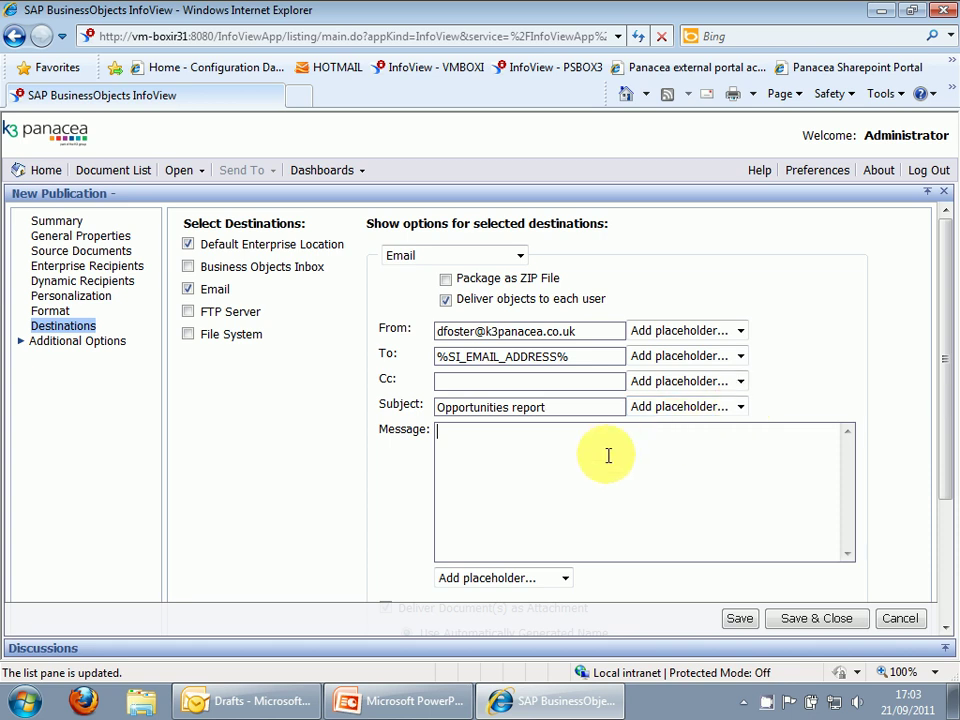
click(566, 580)
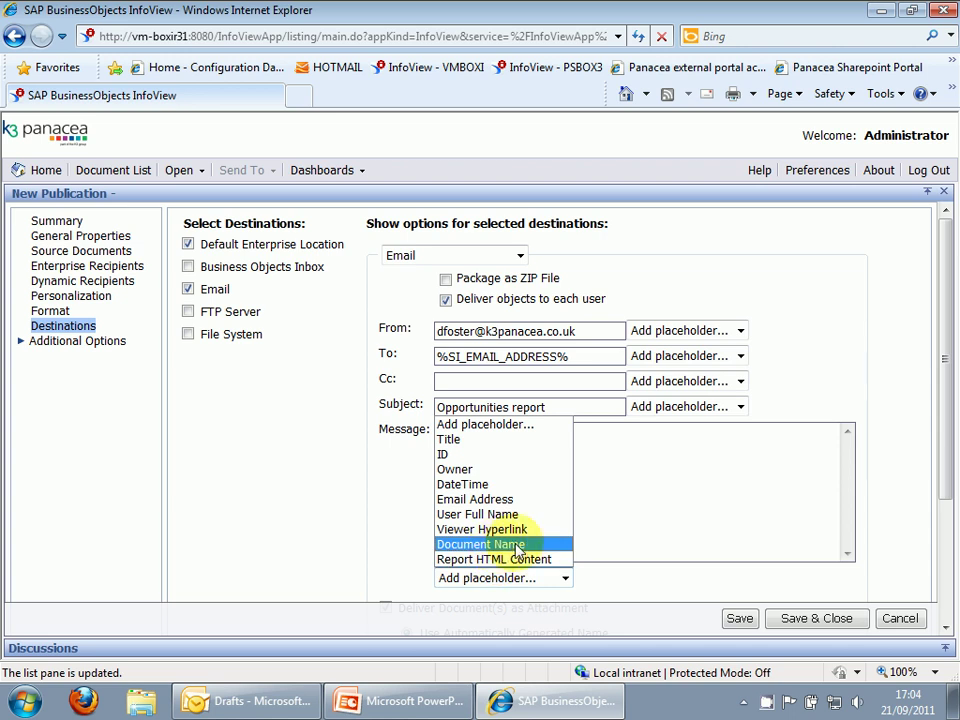
click(672, 477)
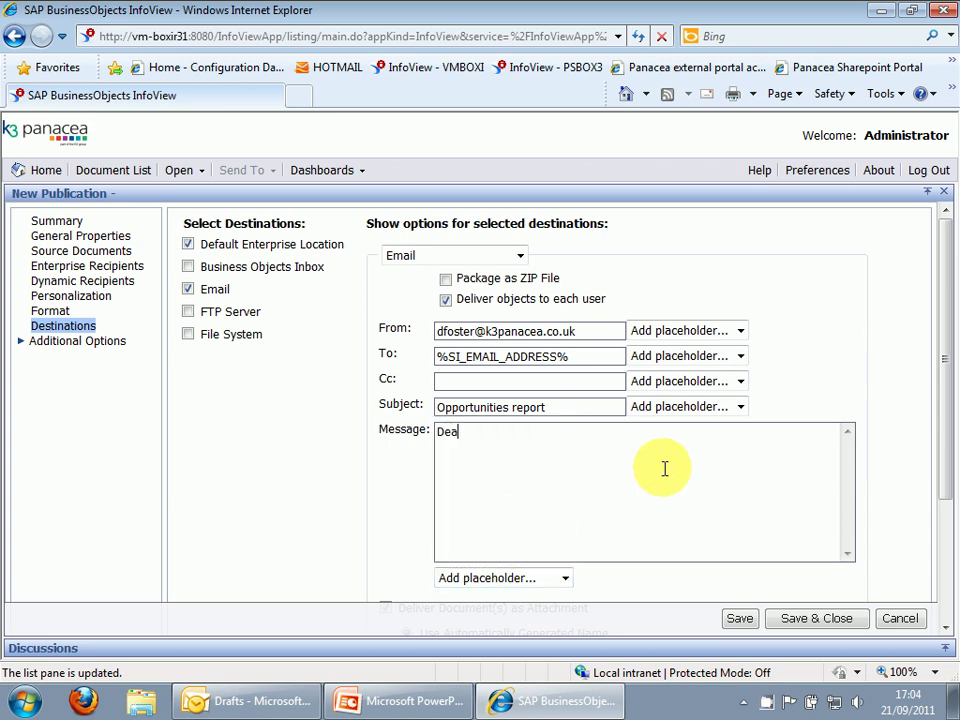
click(564, 577)
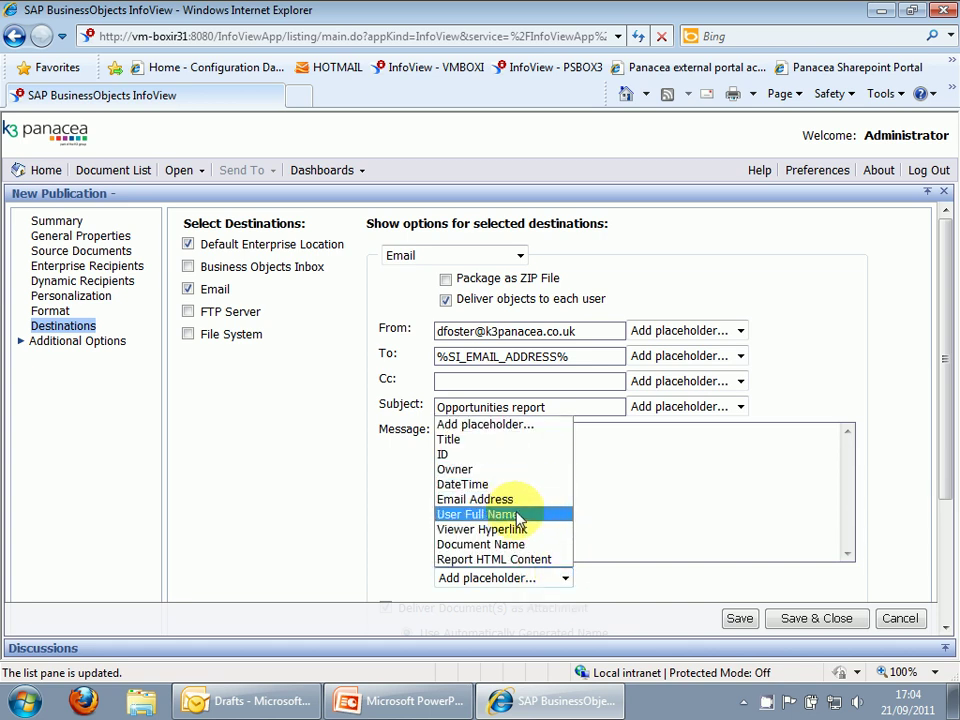
click(525, 514)
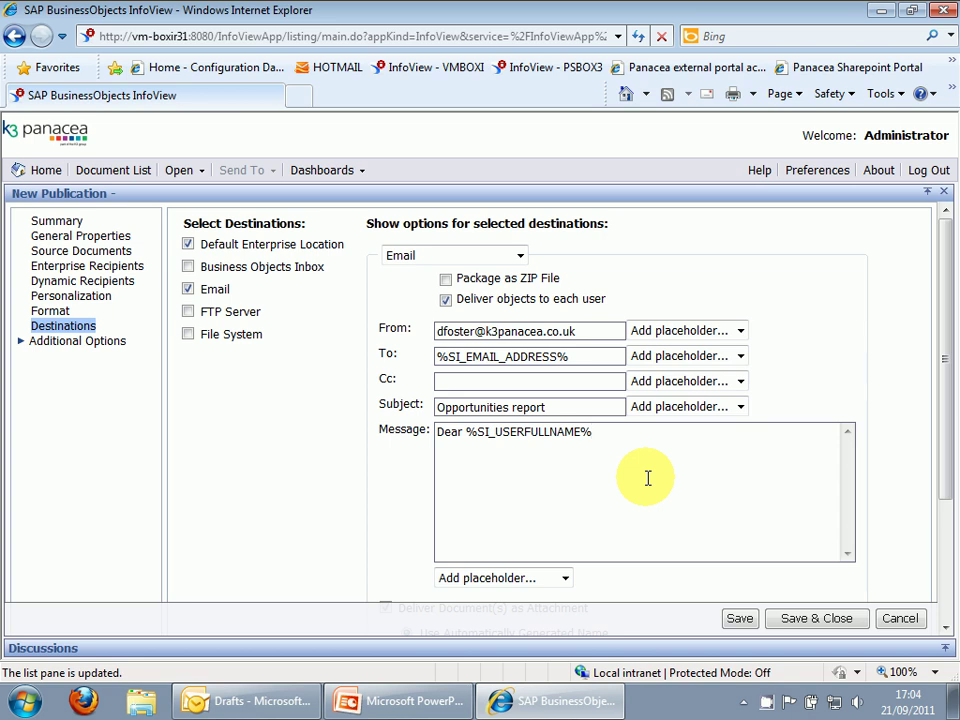
text(Here is your report)
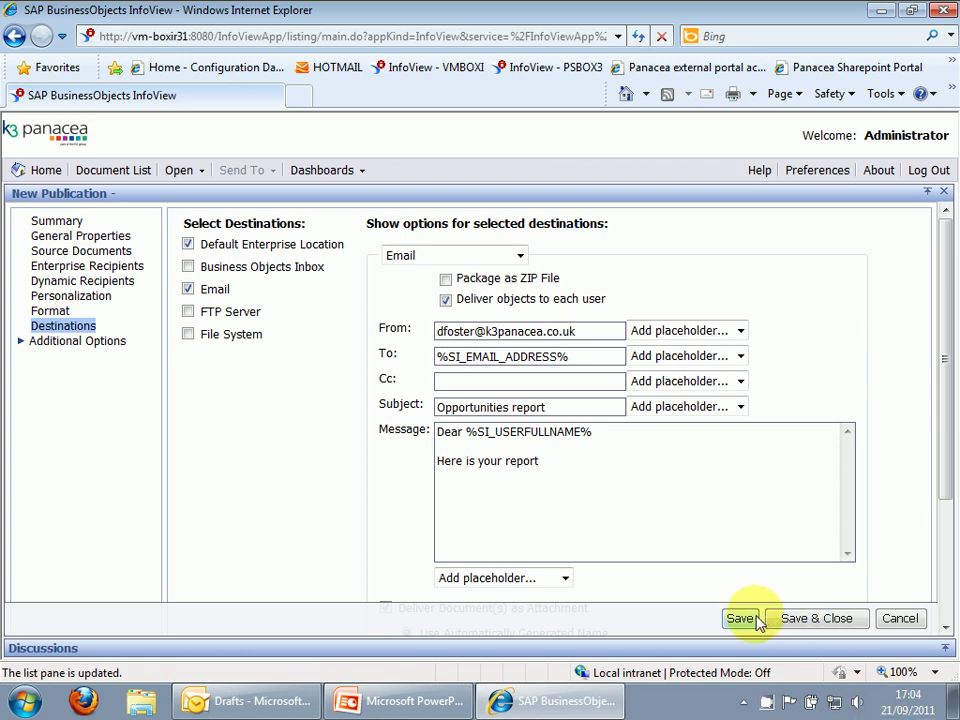
Save and close the publication, then scroll My Favorites down to publication_test1.
click(793, 622)
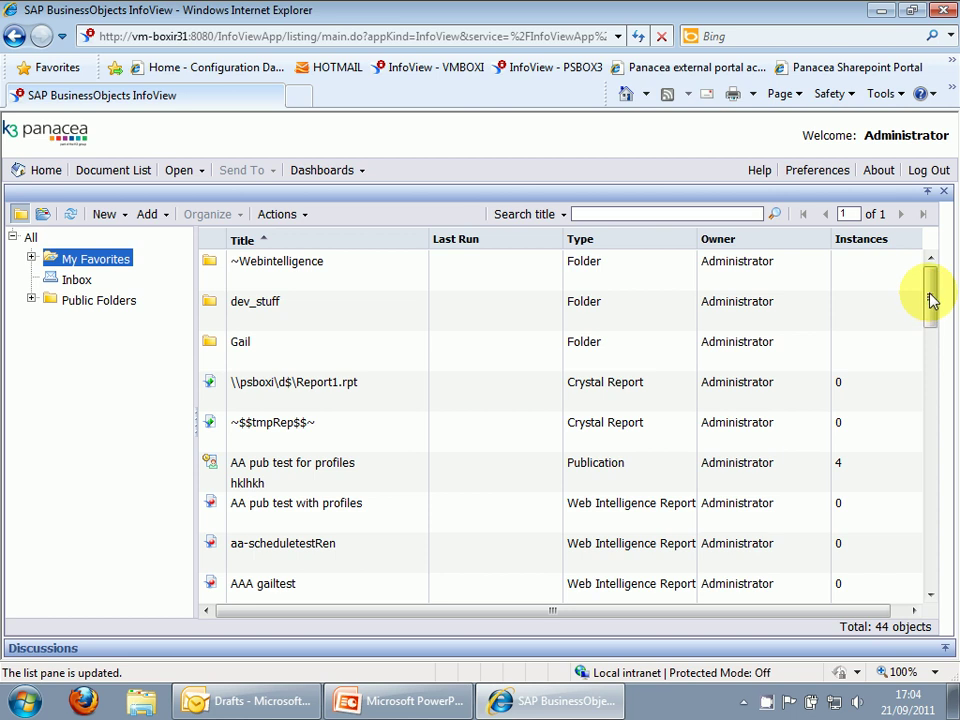
drag(930, 300, 889, 490)
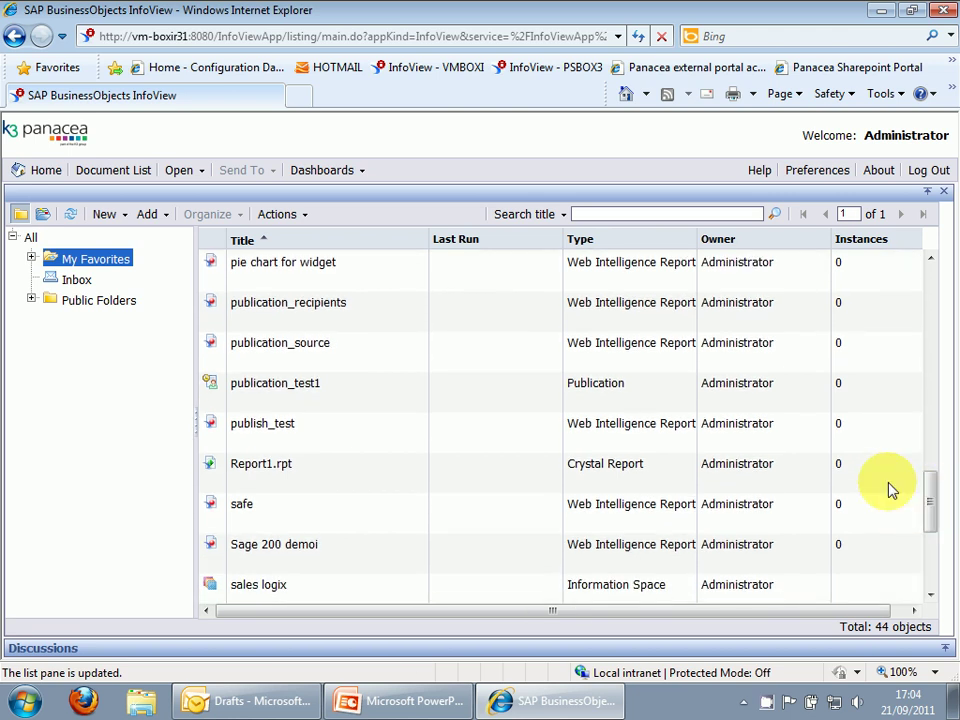
Run publication_test1 in Test Mode and enter your own email address as the To recipient.
click(279, 392)
right_click(279, 394)
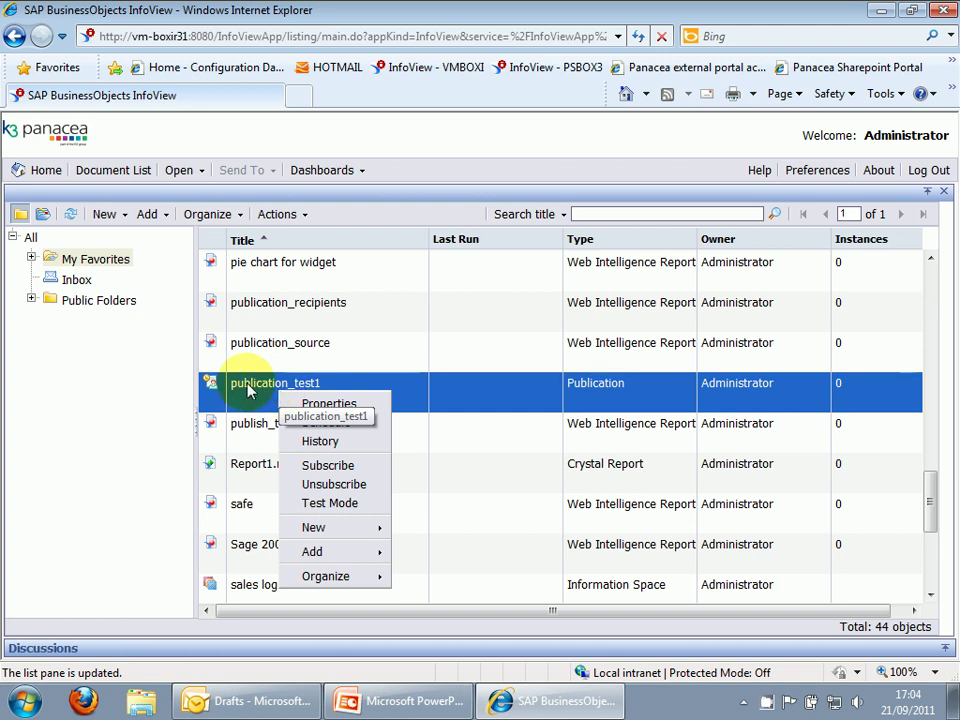
click(318, 503)
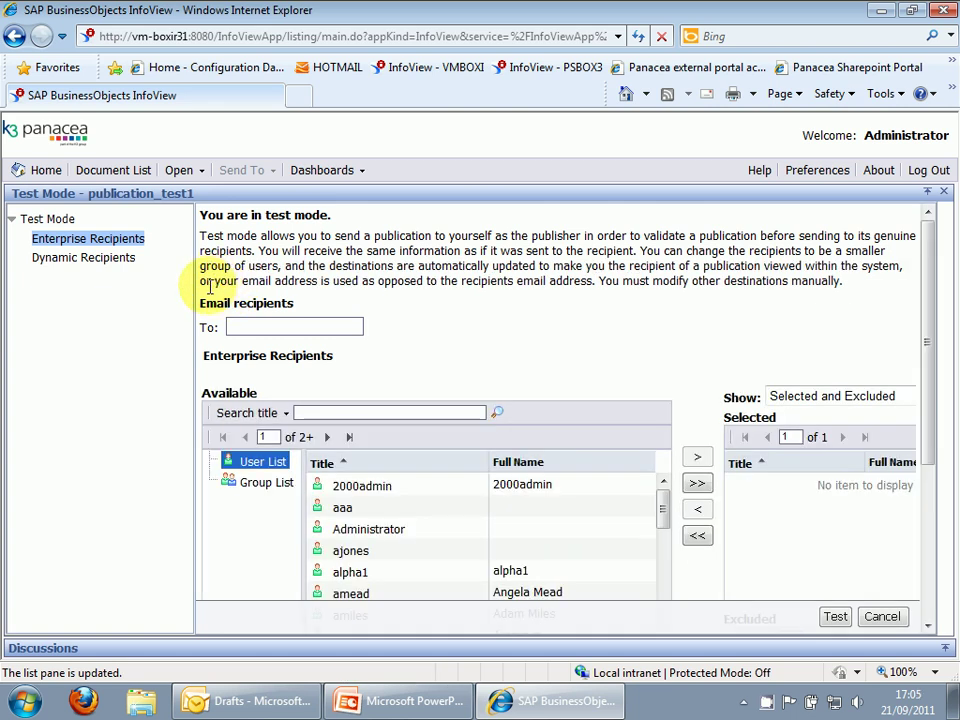
click(77, 258)
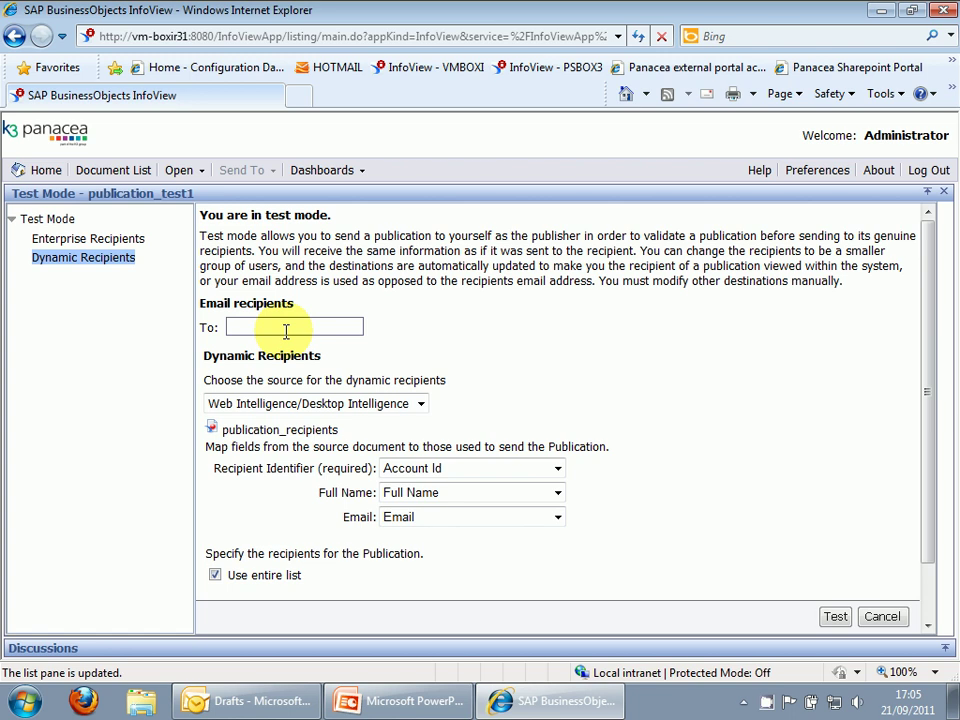
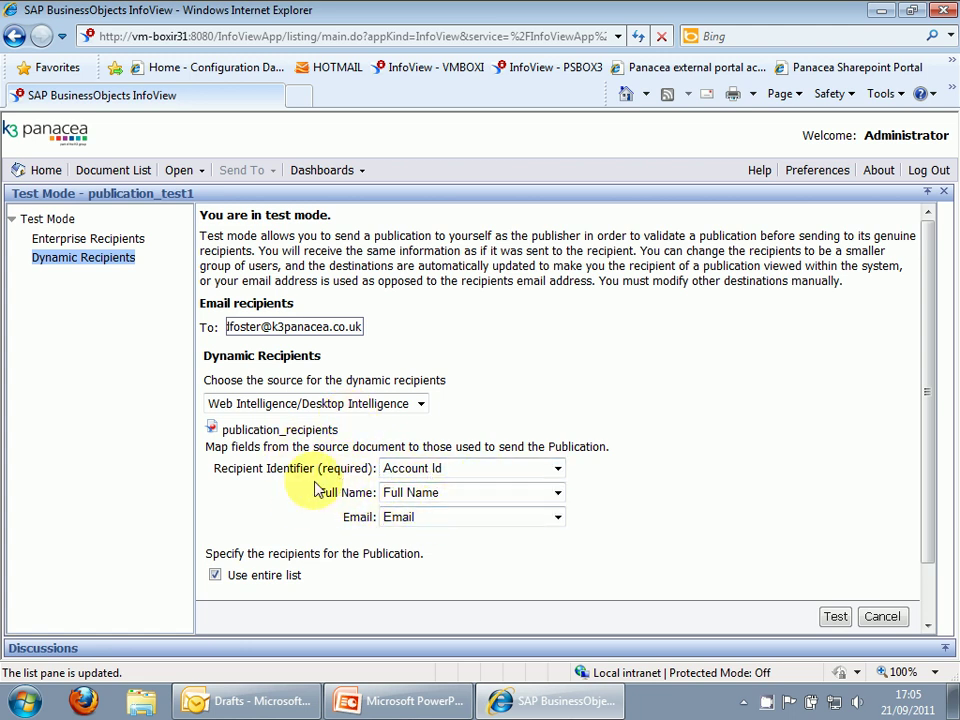
Turn off Use entire list and add the first five available recipients to Selected.
click(215, 575)
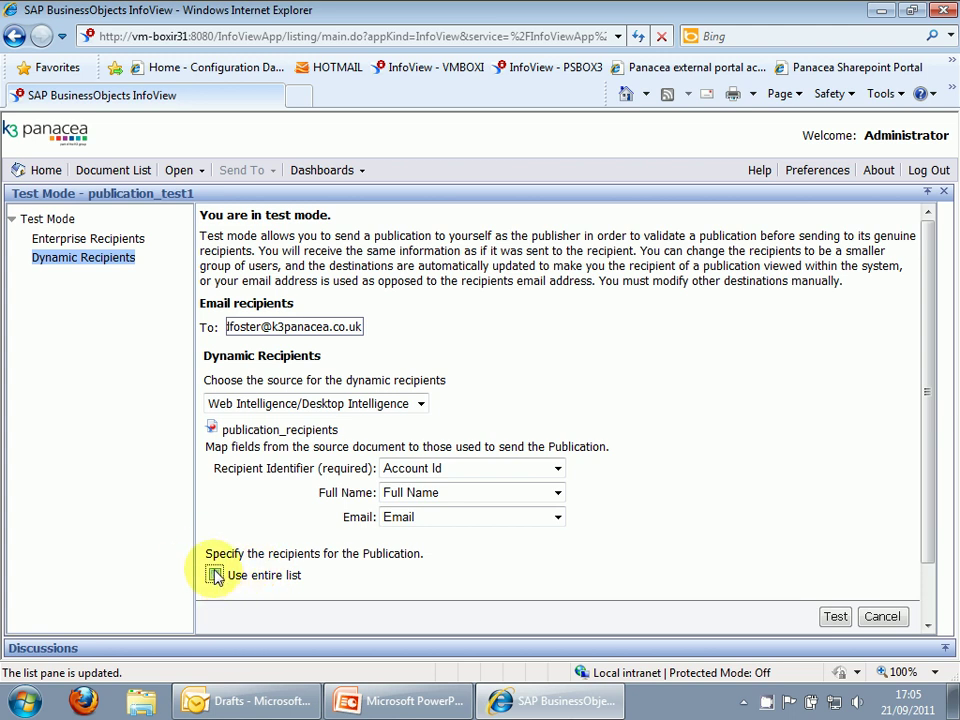
scroll(257, 505, down, 2)
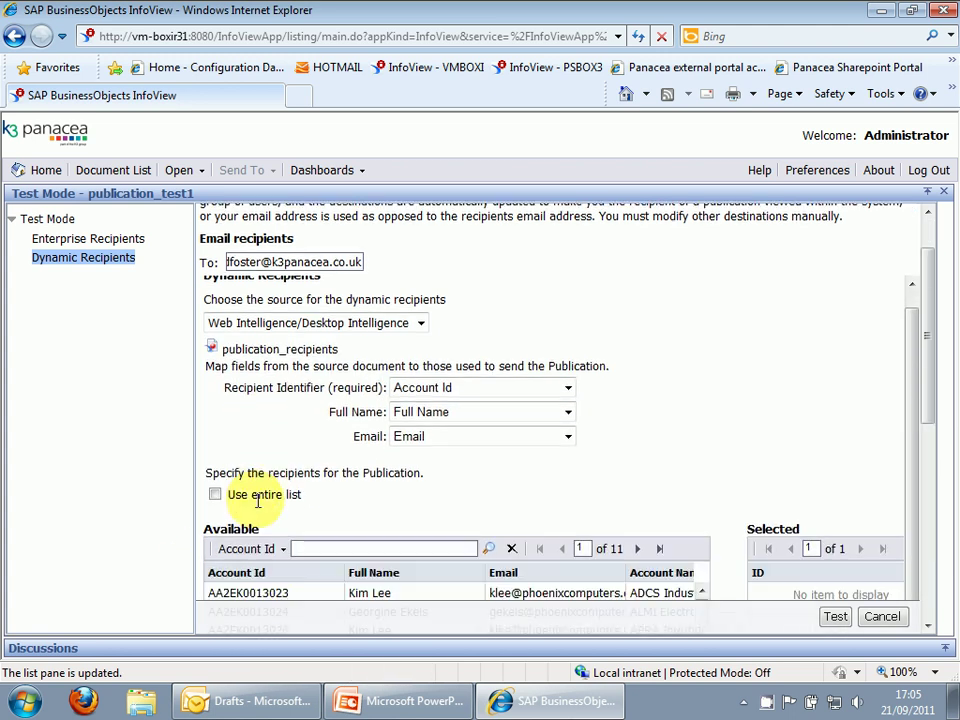
scroll(257, 500, down, 3)
scroll(258, 500, down, 1)
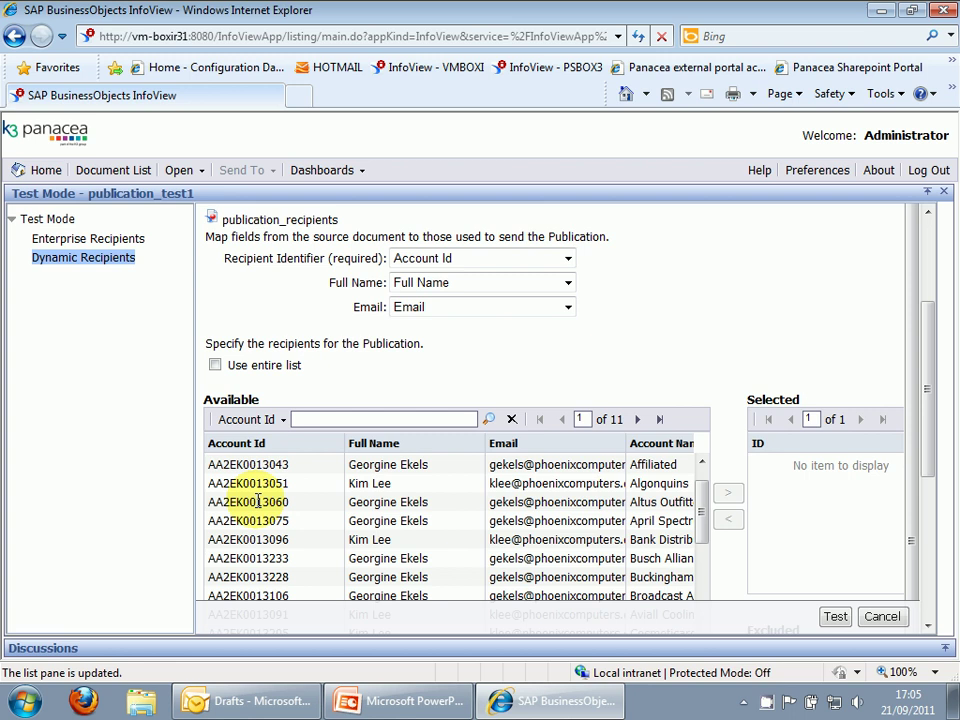
scroll(250, 505, up, 3)
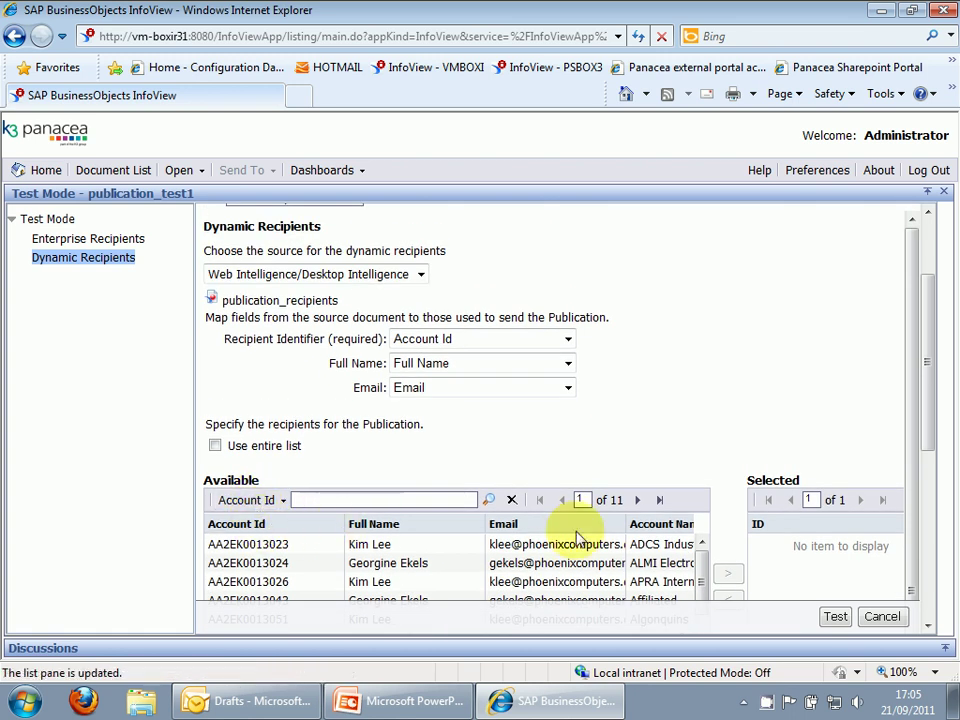
drag(911, 360, 907, 385)
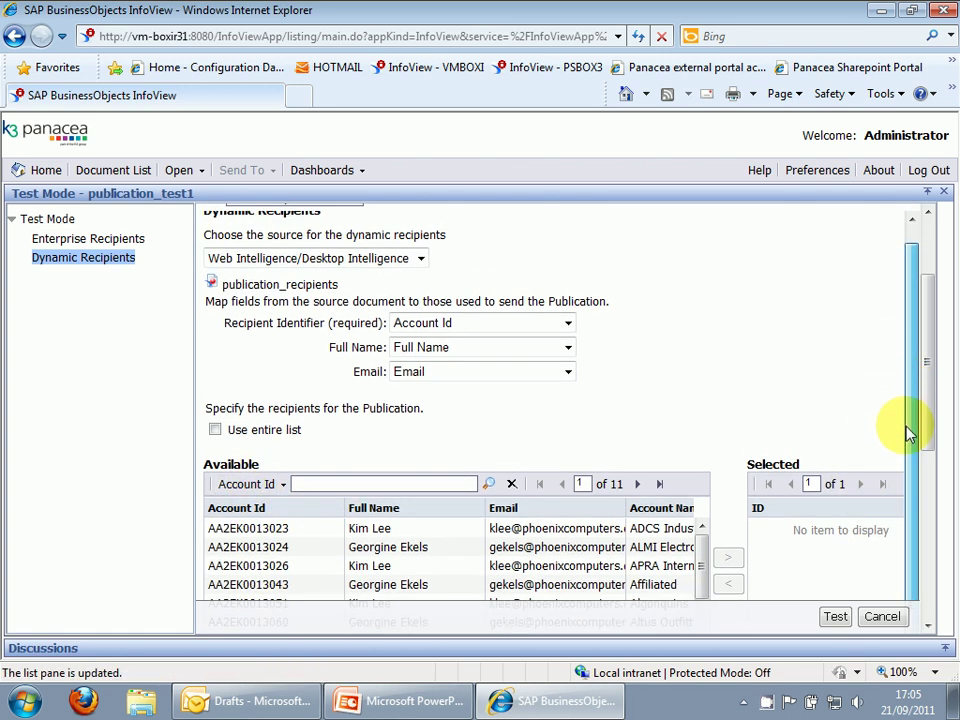
click(311, 530)
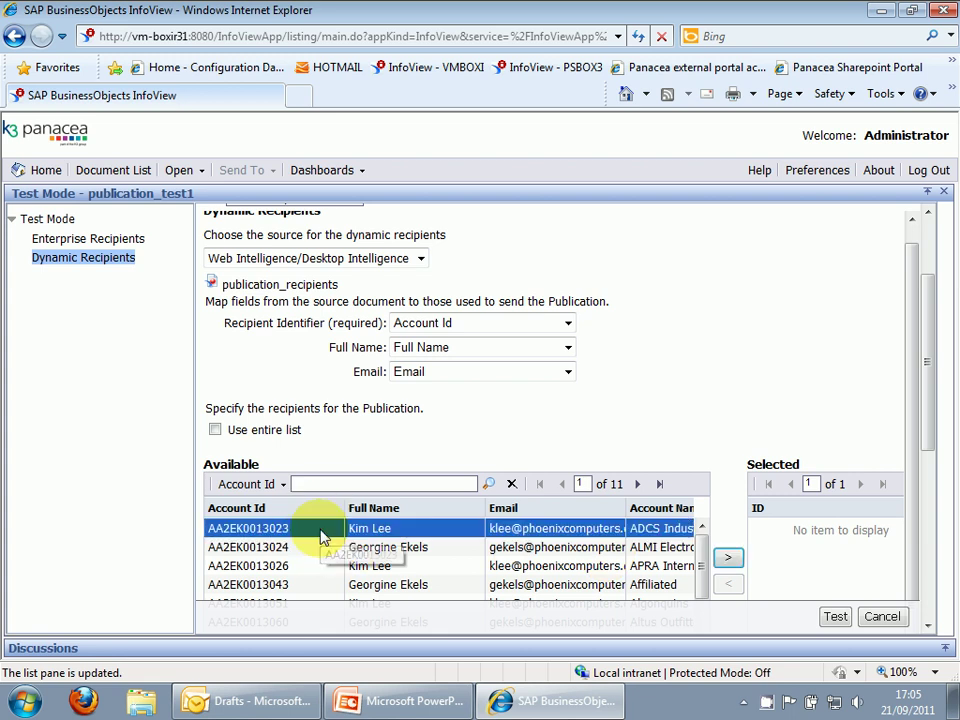
shift+click(311, 603)
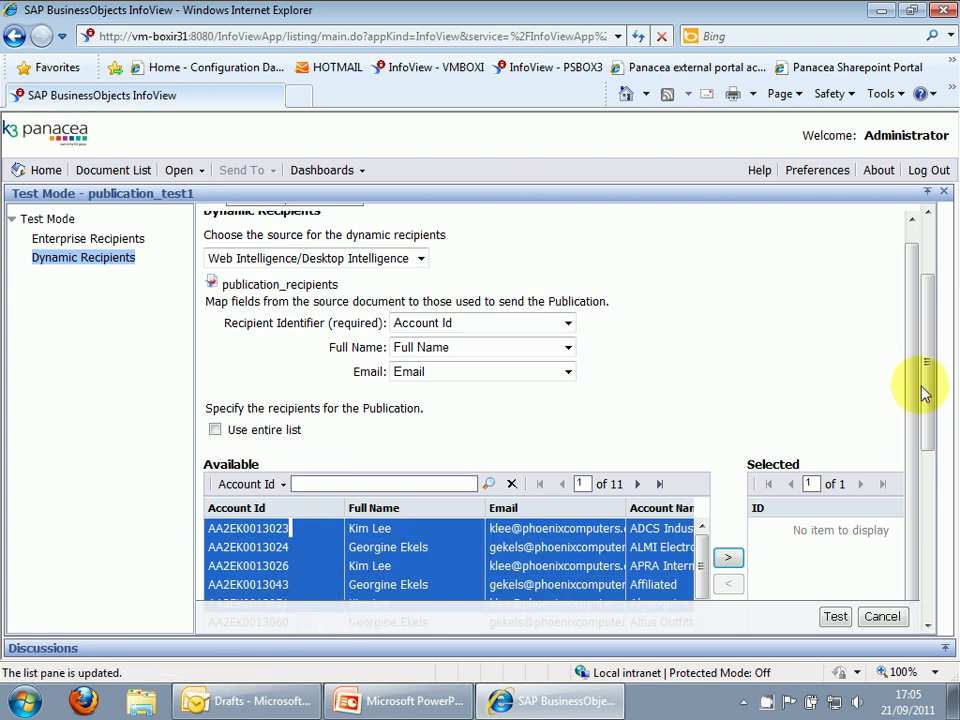
drag(926, 392, 912, 460)
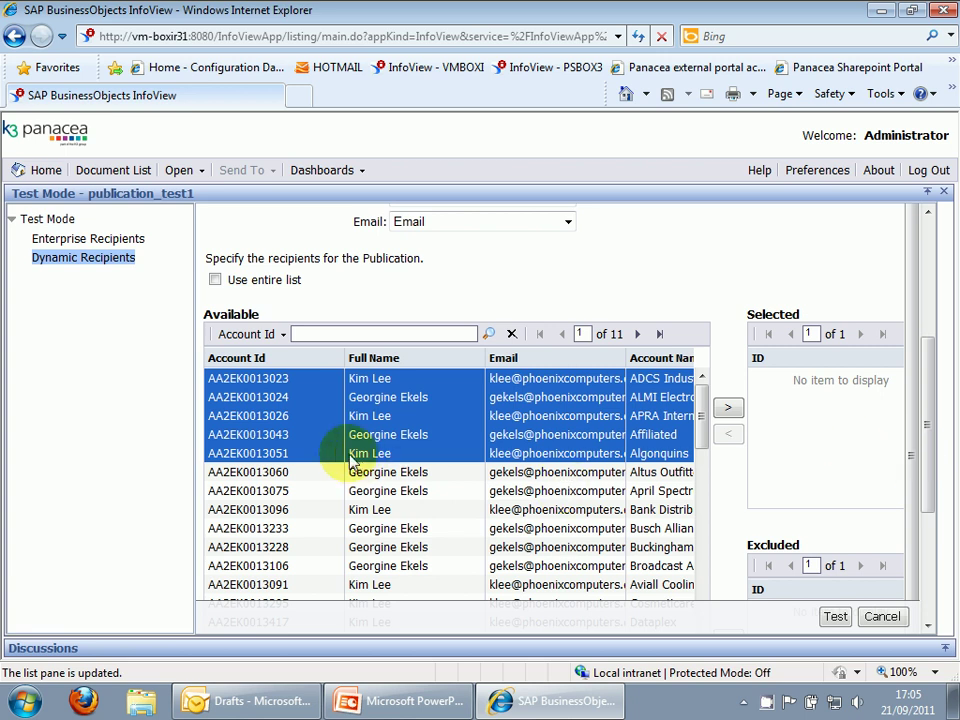
click(729, 410)
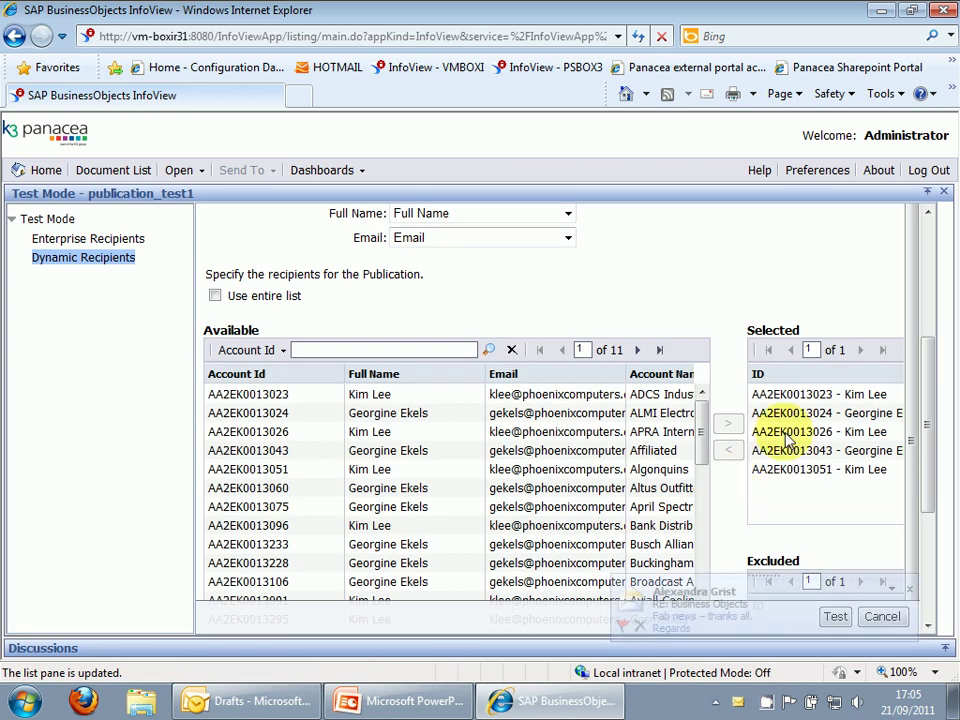
click(906, 592)
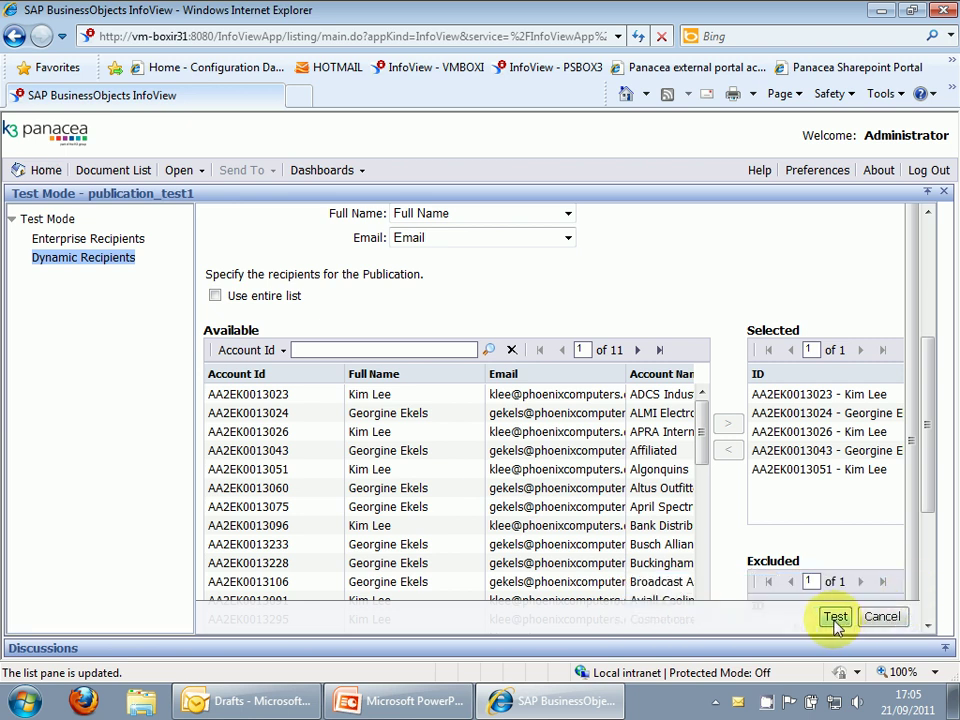
Start the publication_test1 test run, confirm its history shows Running, then go to Outlook.
click(836, 618)
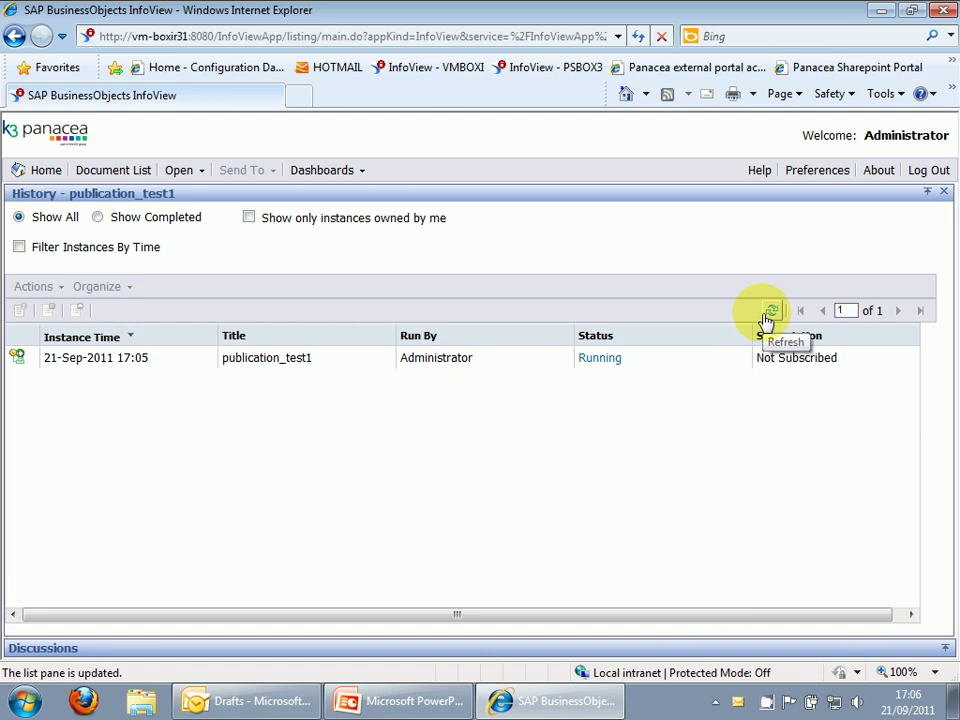
click(768, 316)
click(768, 316)
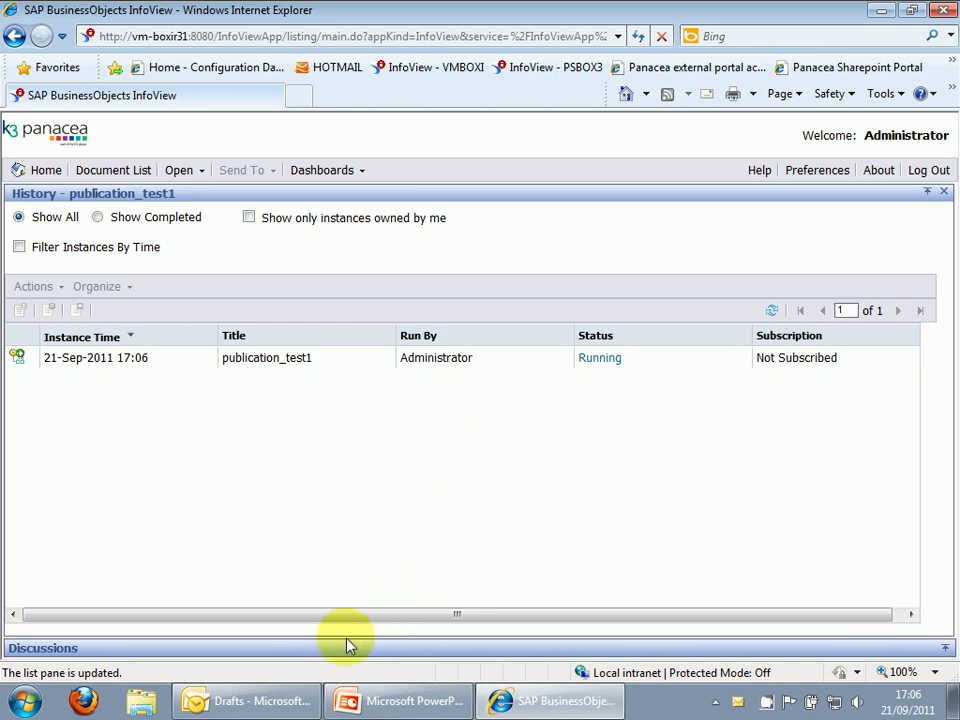
click(276, 706)
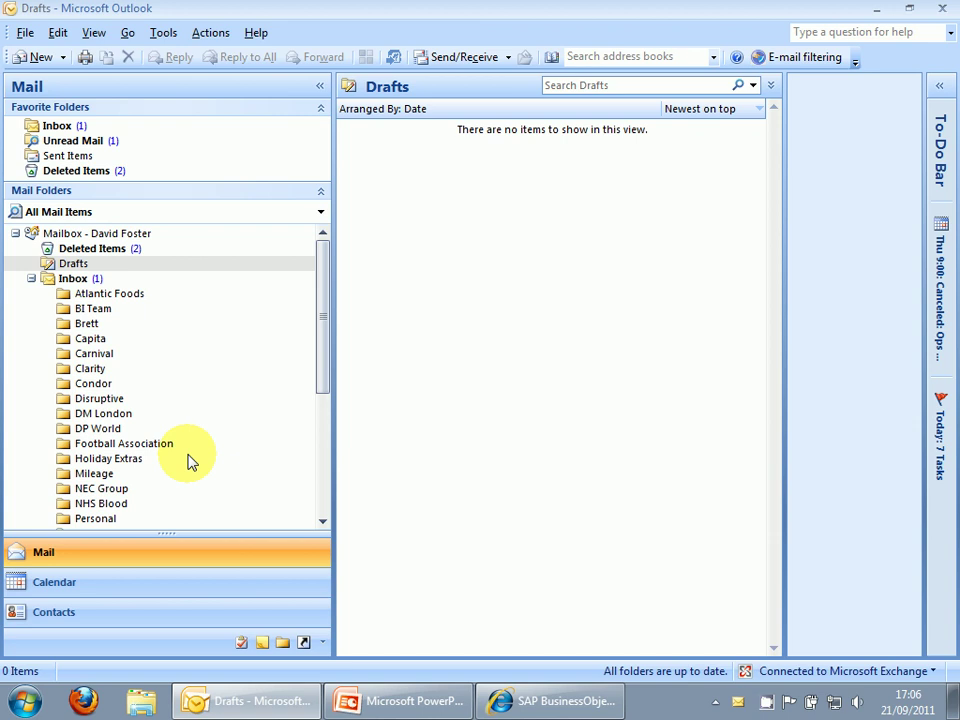
Open the first Opportunities report email in the Inbox and select its PDF attachment.
mouse_move(386, 705)
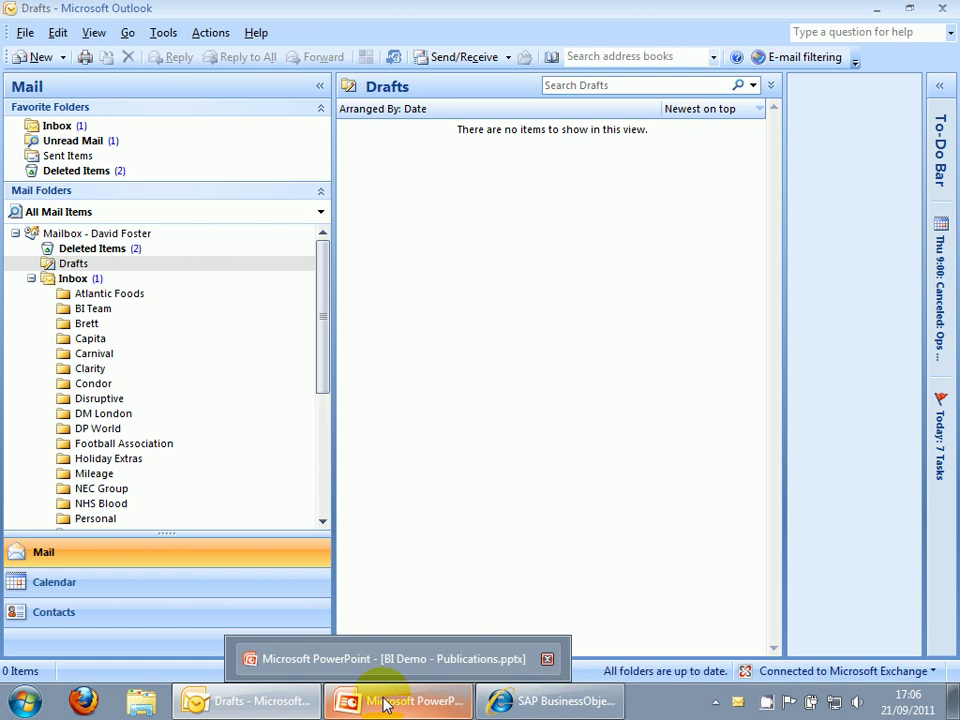
mouse_move(507, 705)
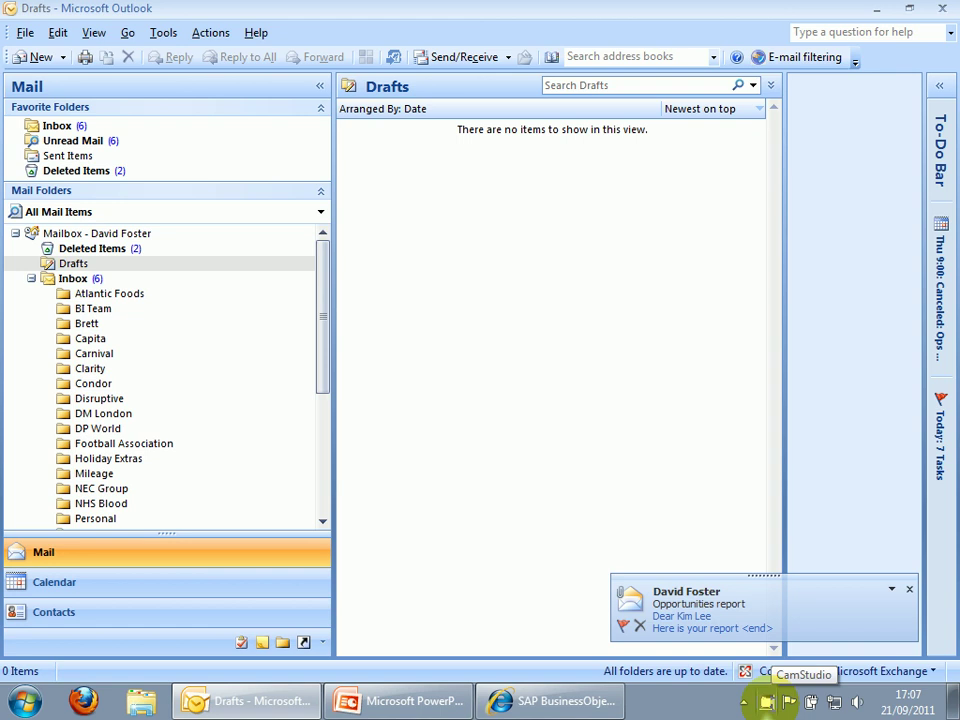
click(72, 278)
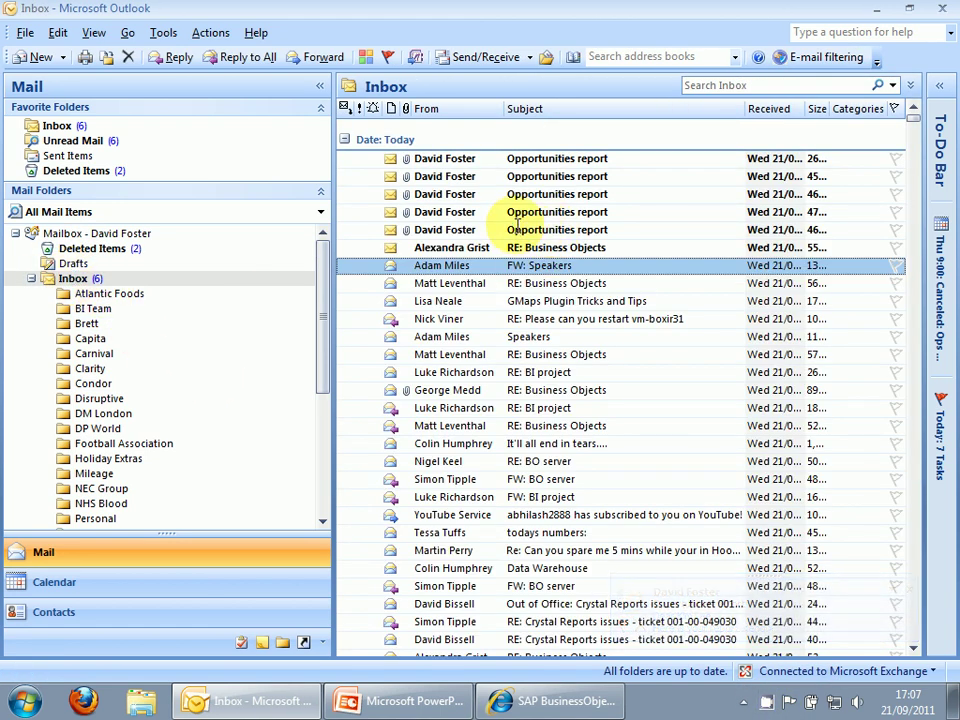
double_click(491, 230)
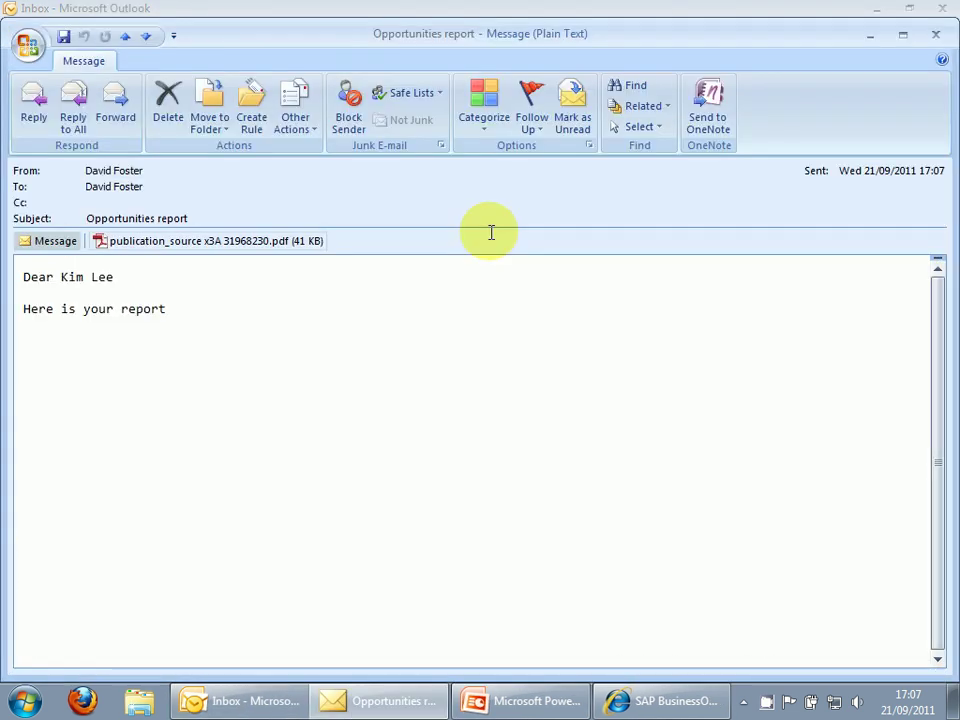
click(183, 239)
Check the first PDF lists only APRA International, then open the previous email's 31968231 PDF.
double_click(183, 239)
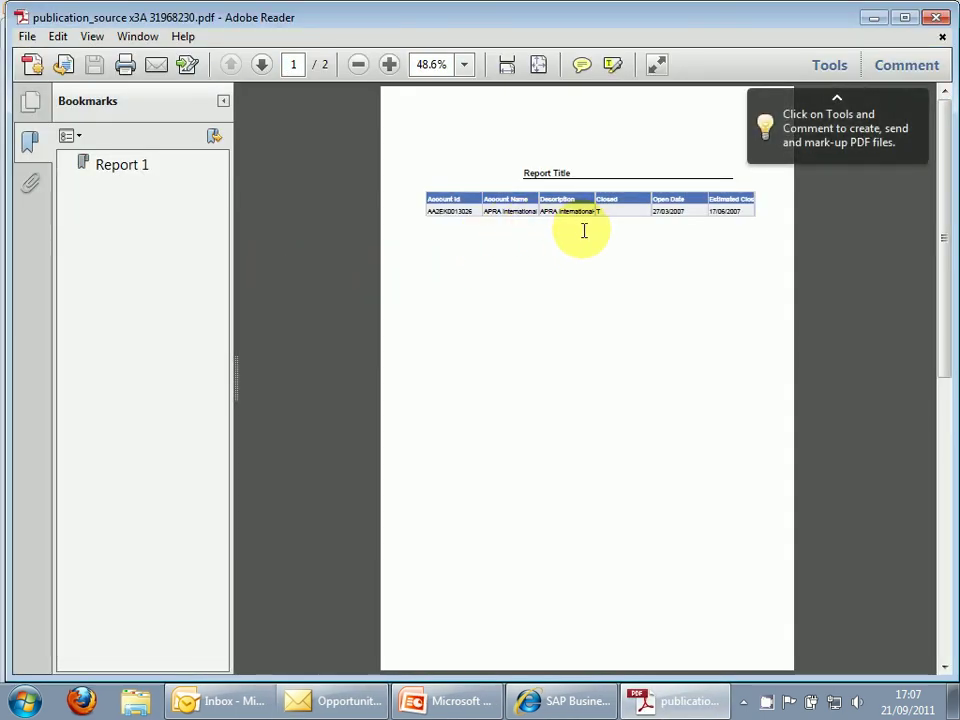
scroll(585, 234, up, 3)
scroll(585, 234, up, 1)
scroll(585, 234, down, 1)
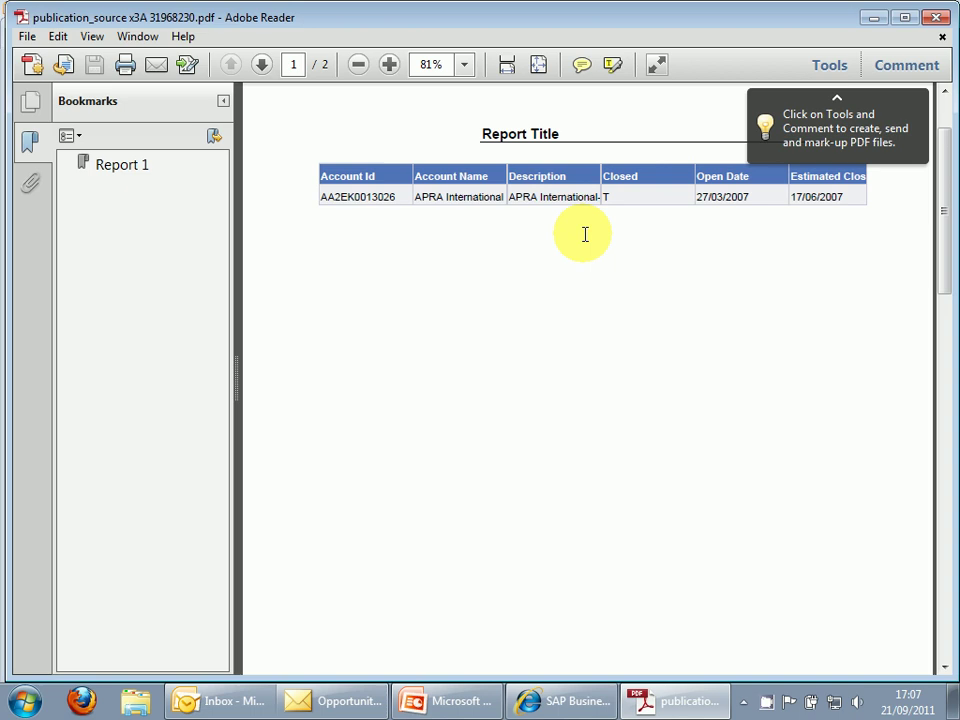
click(934, 17)
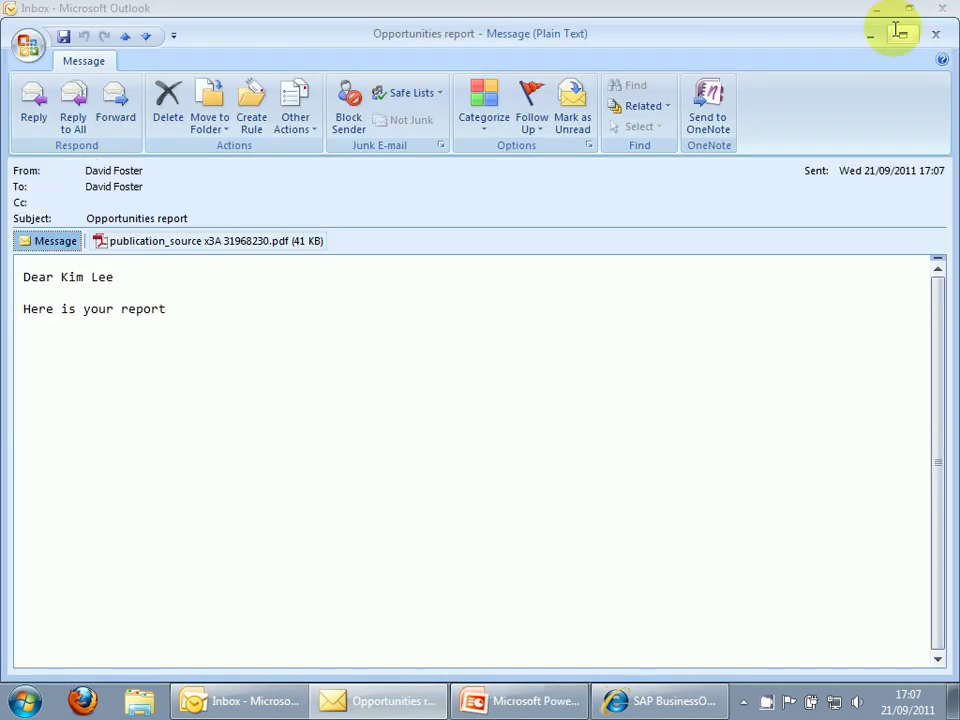
click(125, 36)
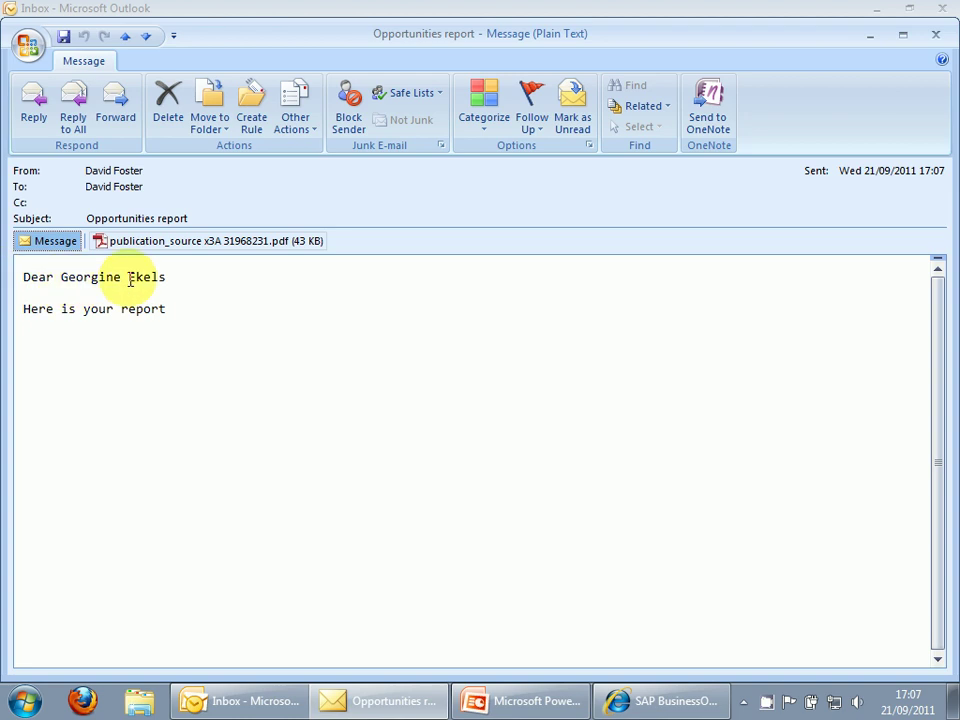
double_click(201, 243)
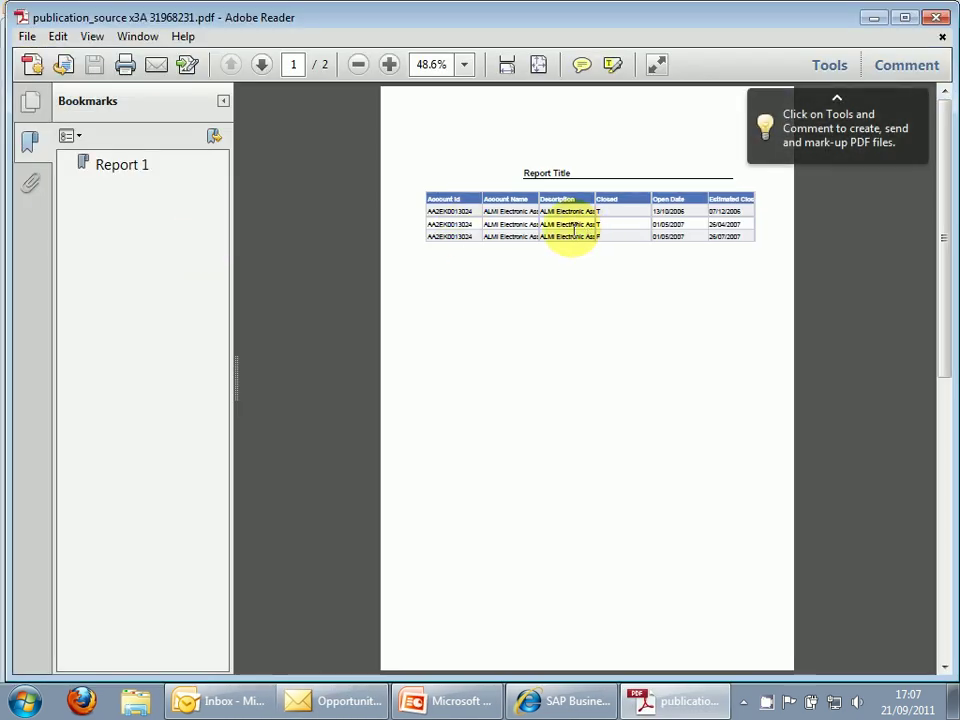
Zoom in to confirm three opportunities for one account, then close Adobe Reader.
scroll(566, 232, up, 2)
scroll(566, 232, up, 1)
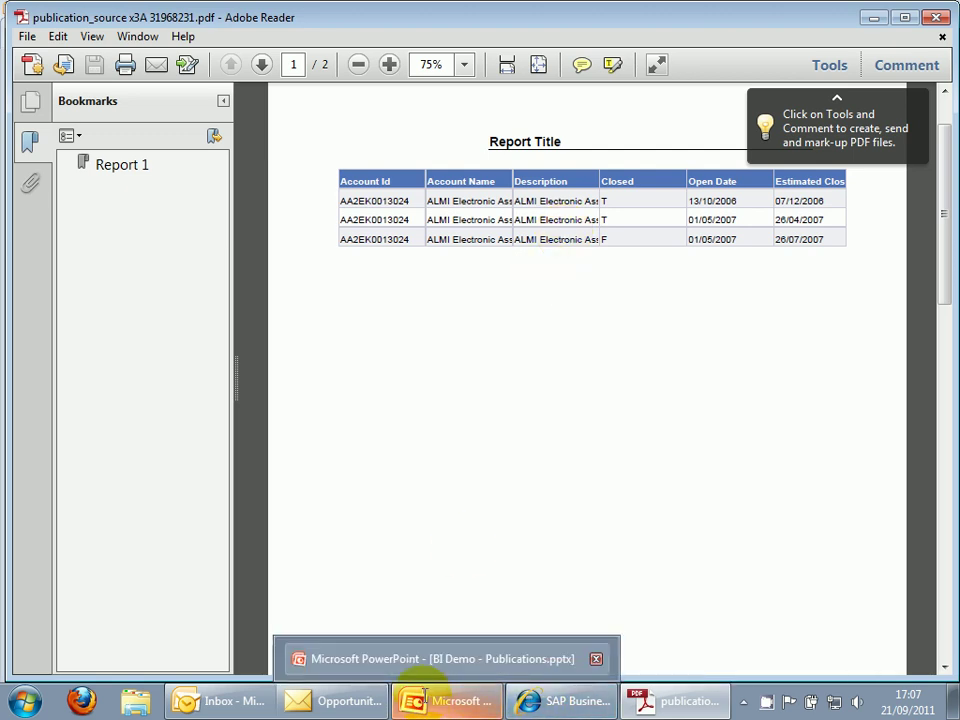
click(930, 17)
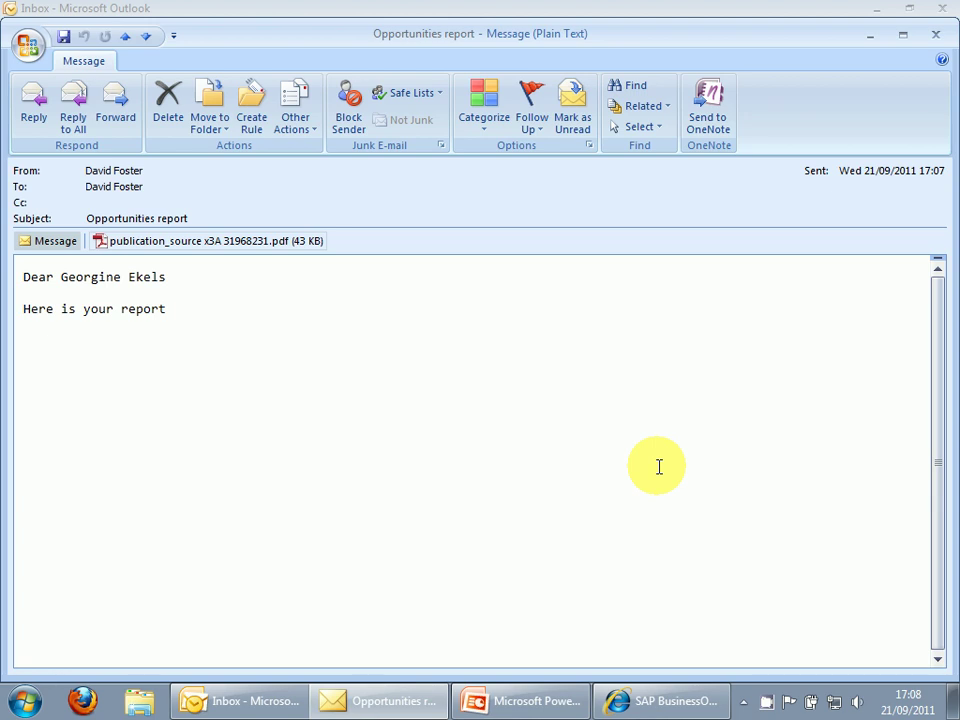
Bring back the BI Demo presentation on slide 3, Thank You For Watching.
click(556, 701)
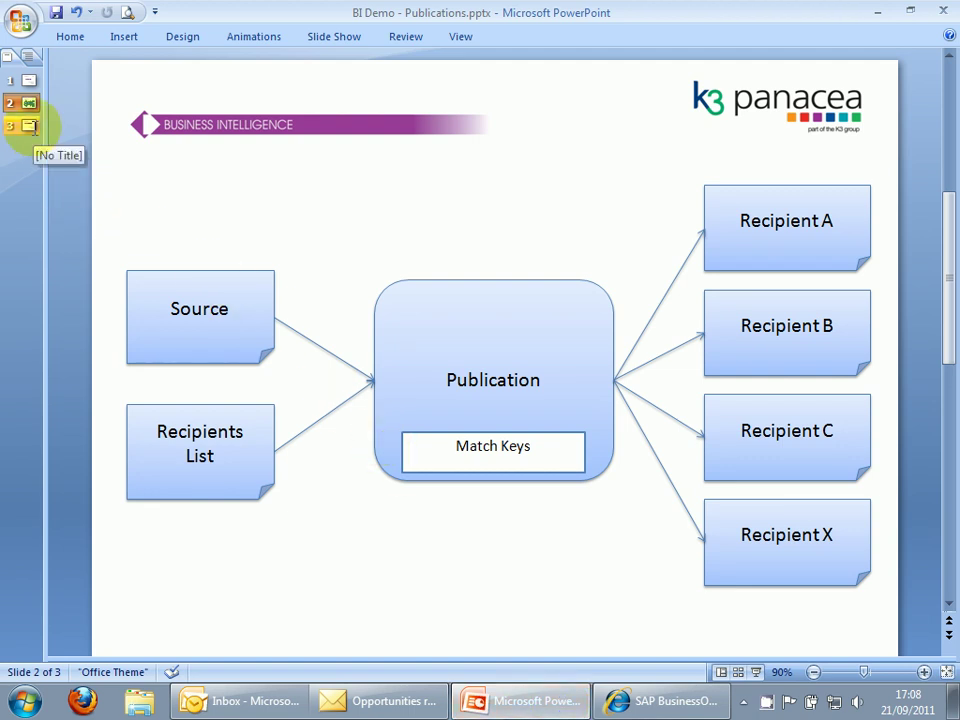
click(28, 126)
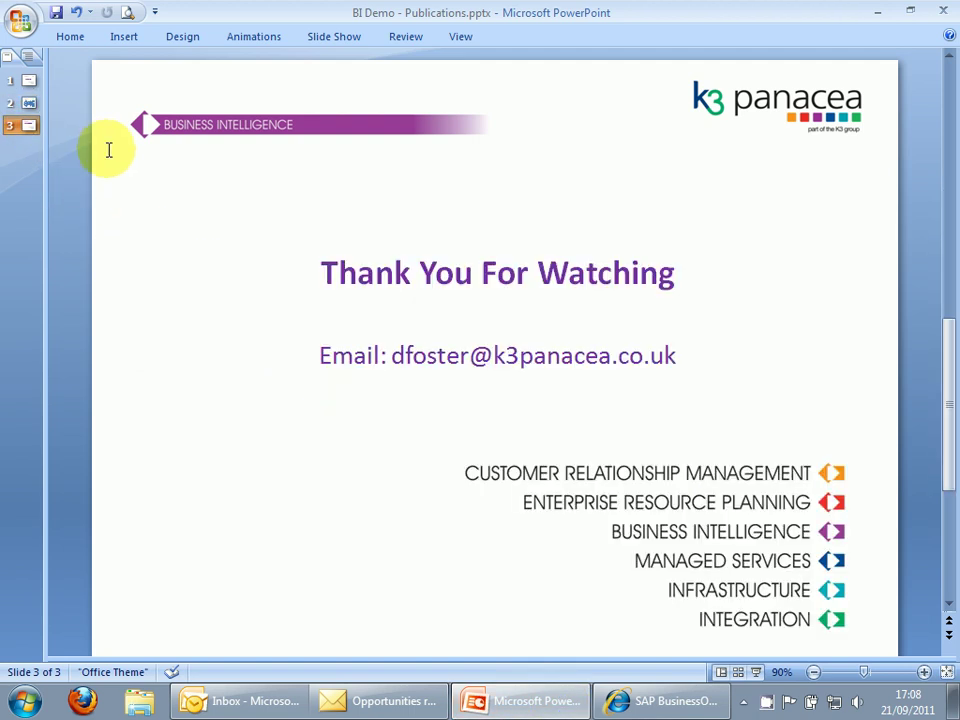